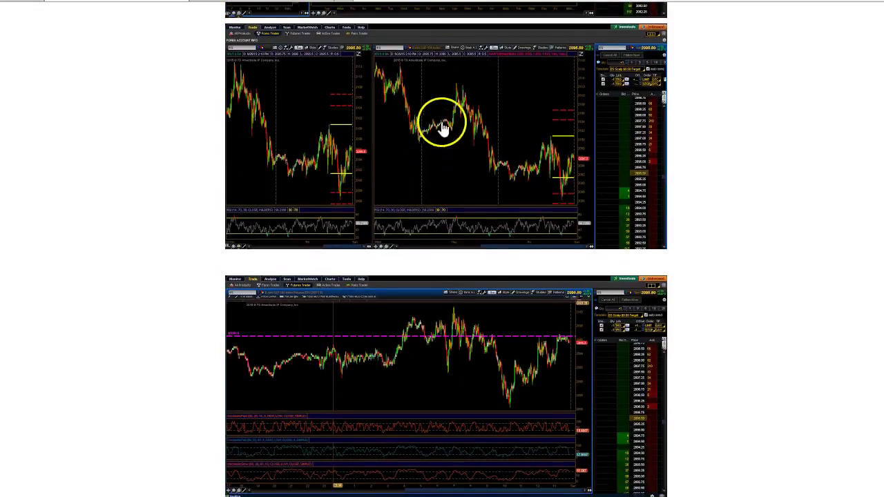
# - Look through the Forex, Futures, Active and Pairs Trader trading layouts
pyautogui.scroll(1, 189, 426)
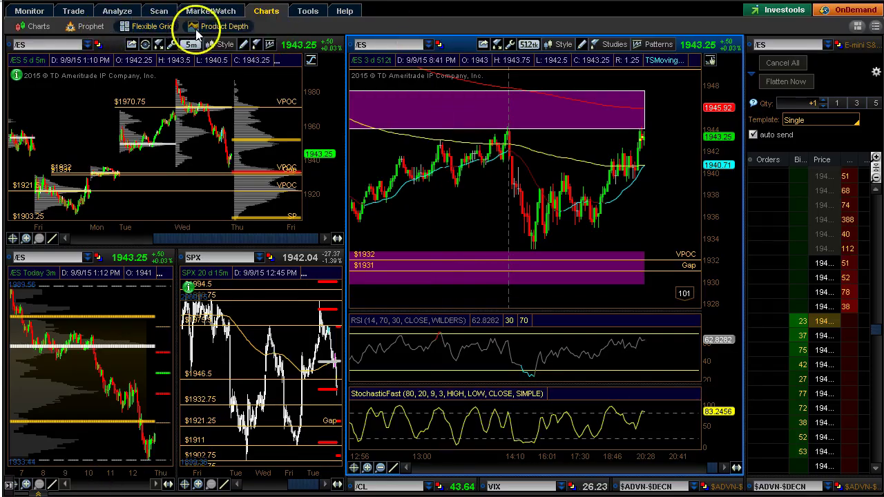
pyautogui.click(75, 12)
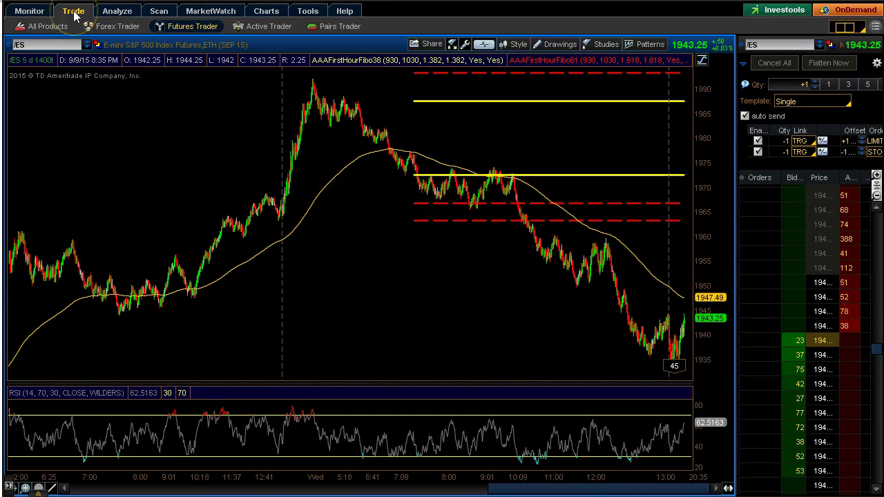
pyautogui.click(110, 28)
pyautogui.click(196, 31)
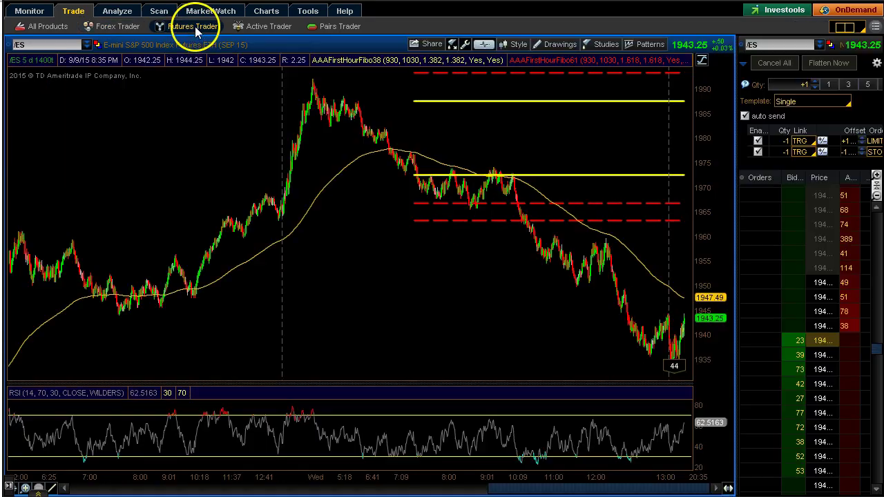
pyautogui.click(265, 25)
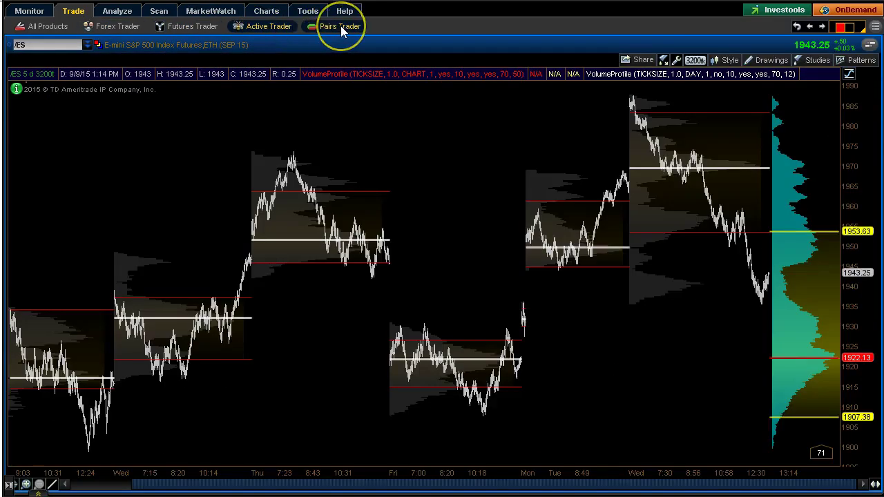
pyautogui.click(343, 27)
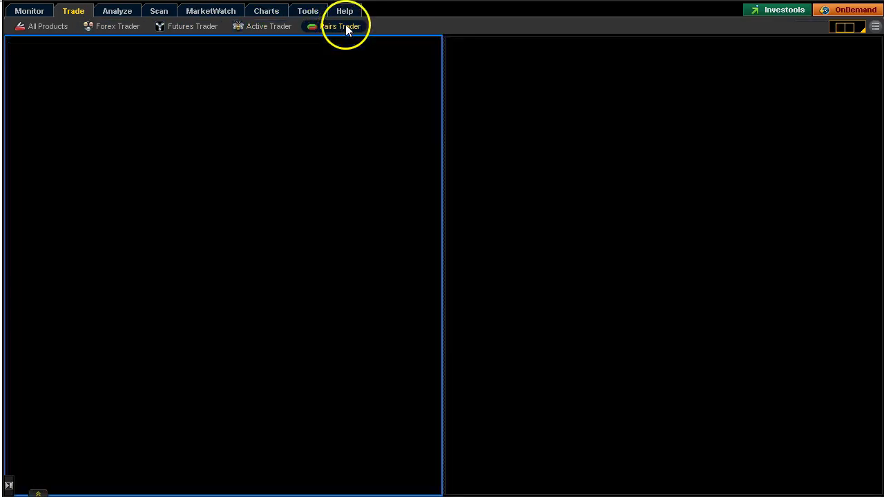
# - View the large /ES volume-profile chart and the multi-chart Flexible Grid layouts
pyautogui.click(267, 12)
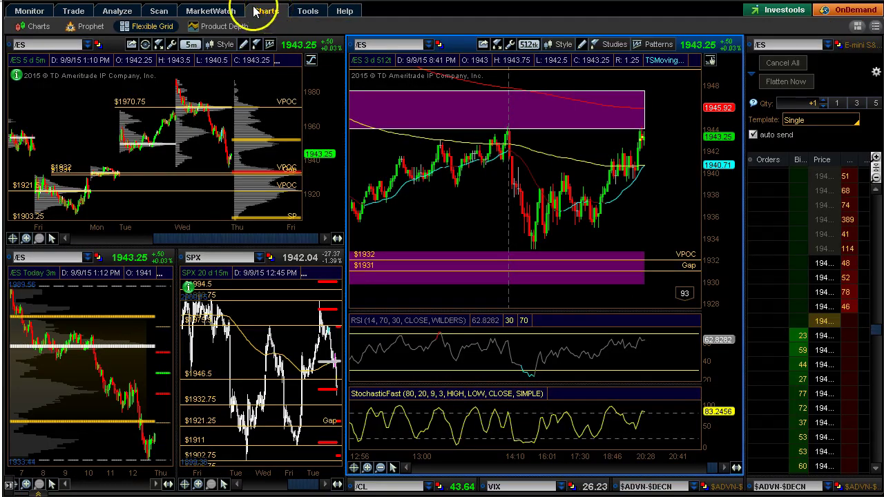
pyautogui.click(32, 26)
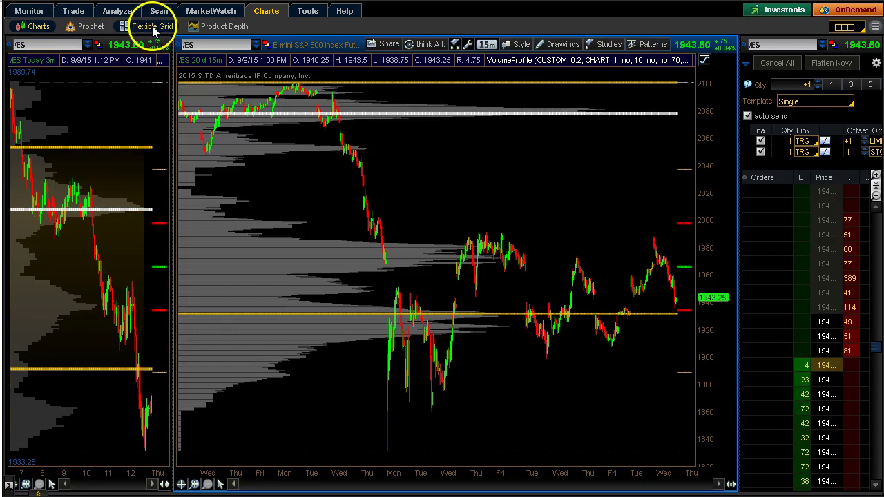
pyautogui.click(154, 28)
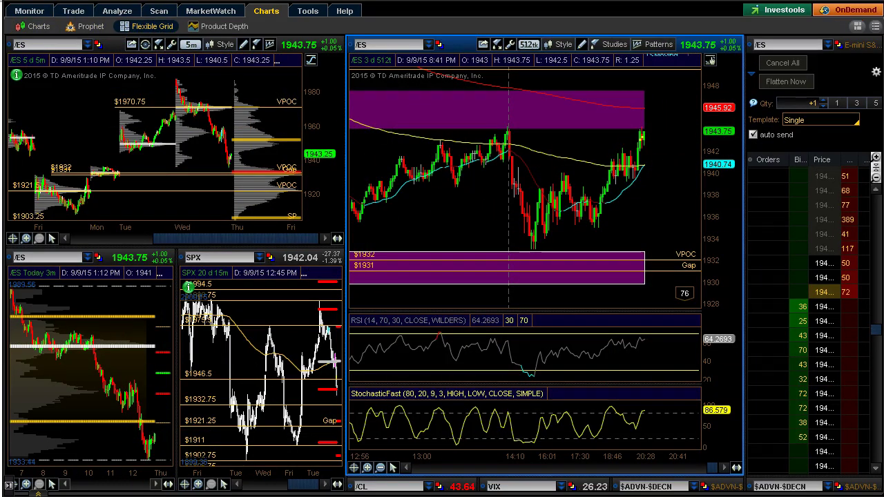
# - Bring the DayTradingFearless page back and scroll through its layout screenshots
pyautogui.moveTo(38, 493)
pyautogui.click(34, 442)
pyautogui.scroll(-8, 561, 162)
pyautogui.scroll(4, 560, 162)
pyautogui.scroll(-4, 465, 296)
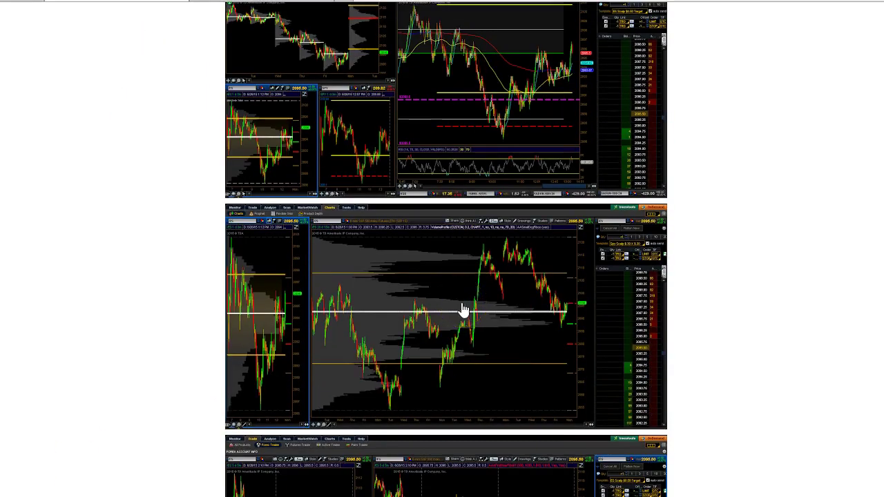
pyautogui.scroll(4, 463, 310)
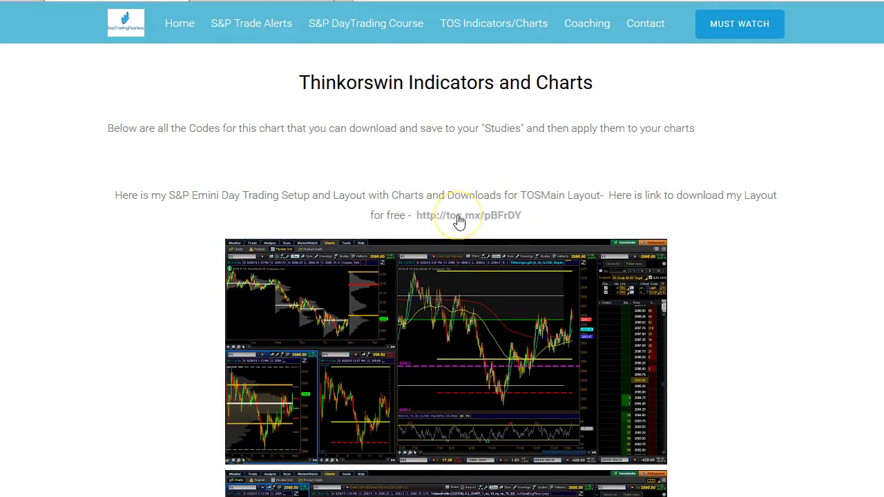
pyautogui.click(459, 217)
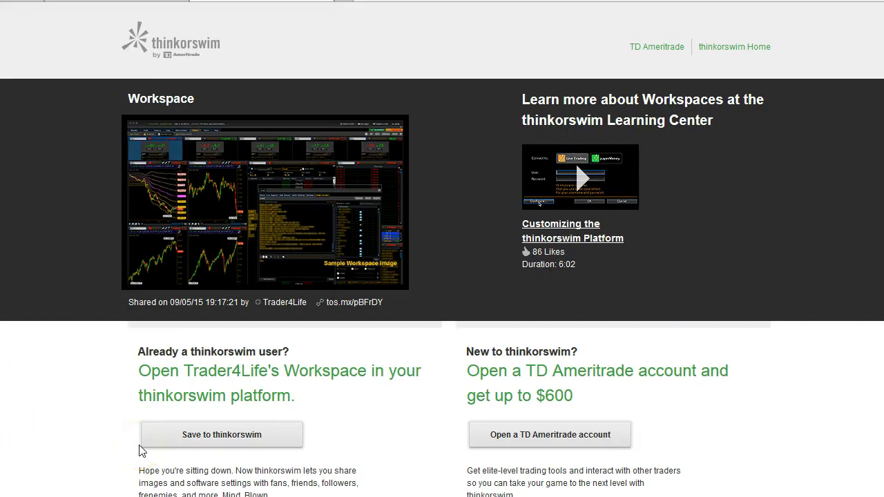
# - Save the shared workspace to thinkorswim, allowing the app launch, and begin renaming it
pyautogui.click(224, 443)
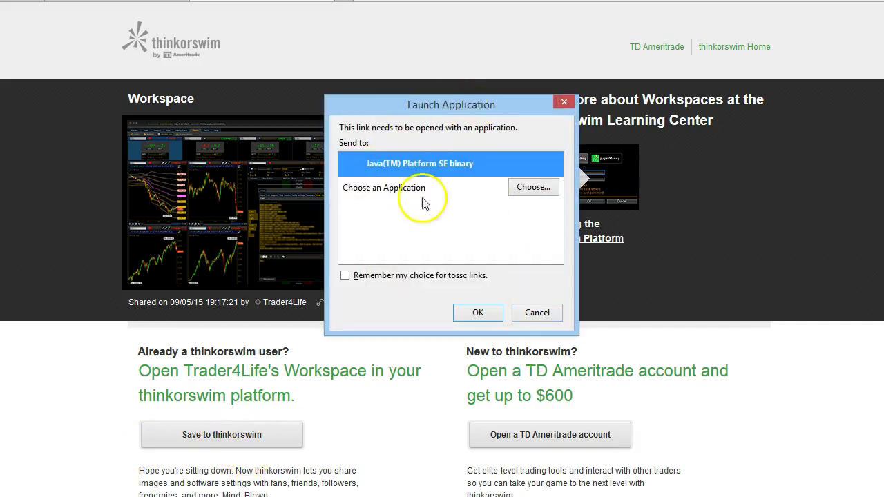
pyautogui.click(477, 314)
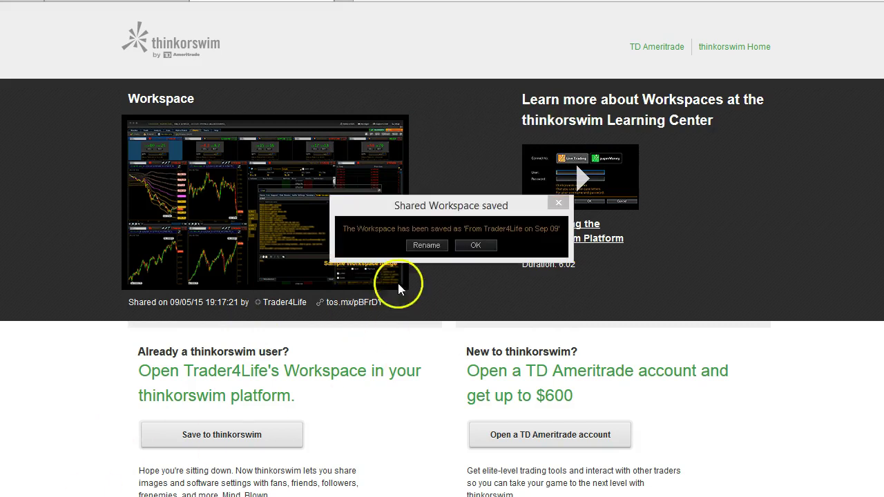
pyautogui.click(425, 243)
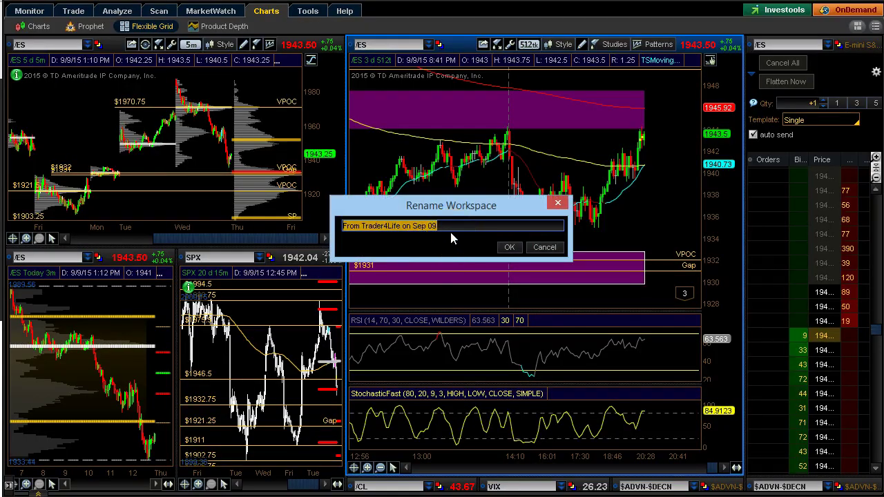
# - Rename the imported workspace to 'tos'
pyautogui.write('tos')
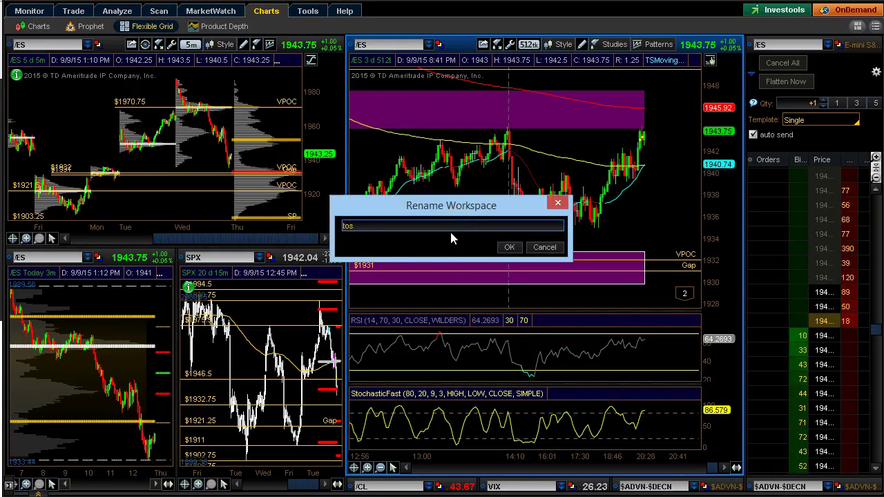
pyautogui.click(508, 247)
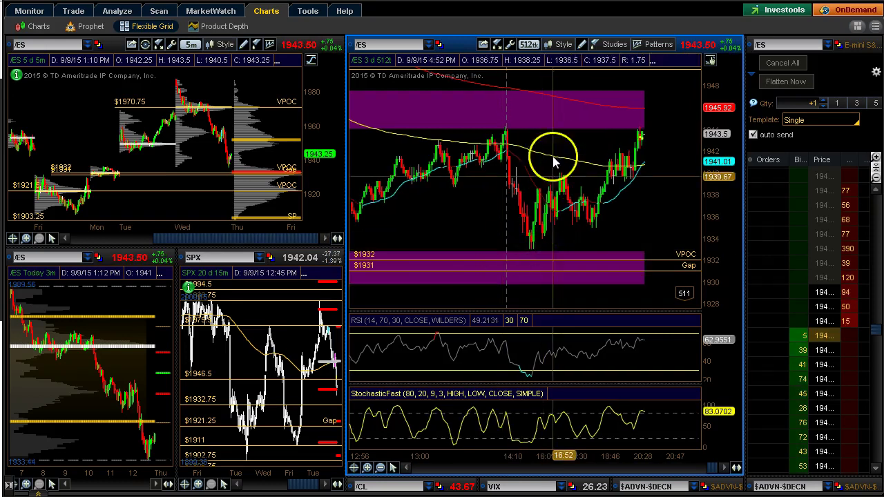
pyautogui.click(510, 44)
pyautogui.click(711, 61)
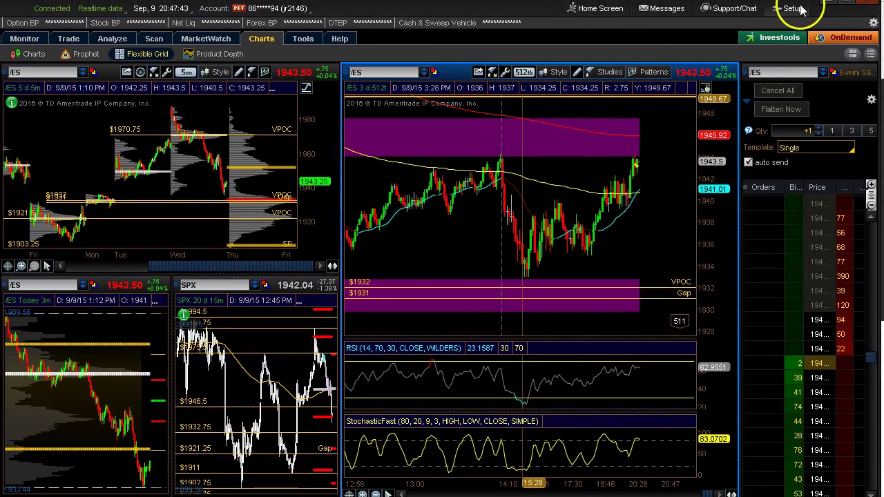
# - Switch the platform to the tos workspace from the Setup list
pyautogui.click(790, 10)
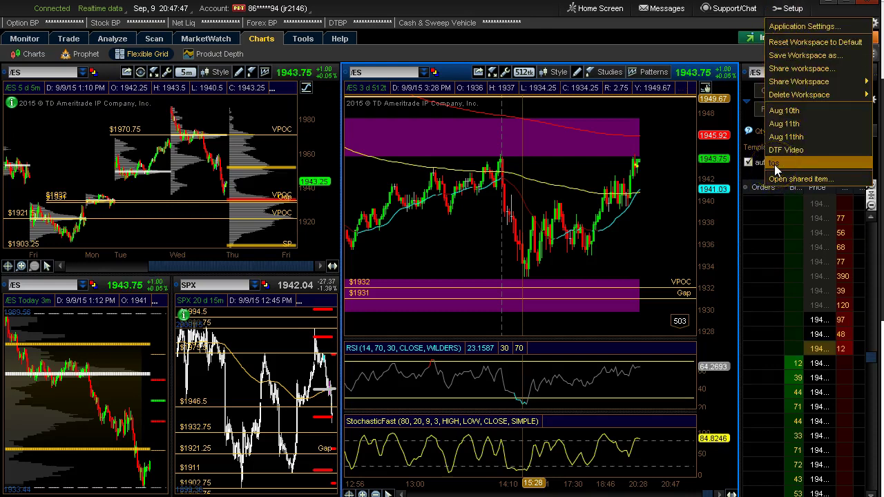
pyautogui.click(544, 21)
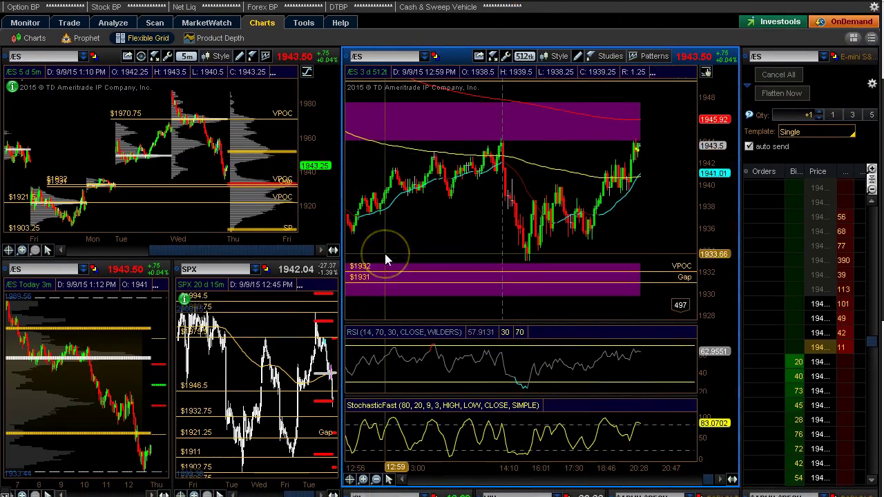
pyautogui.click(578, 56)
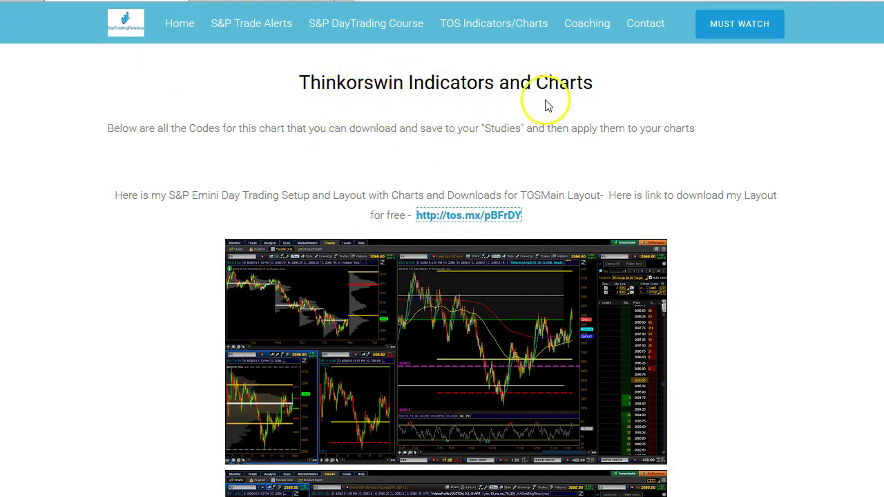
pyautogui.moveTo(469, 221); pyautogui.dragTo(417, 220)
pyautogui.click(427, 220)
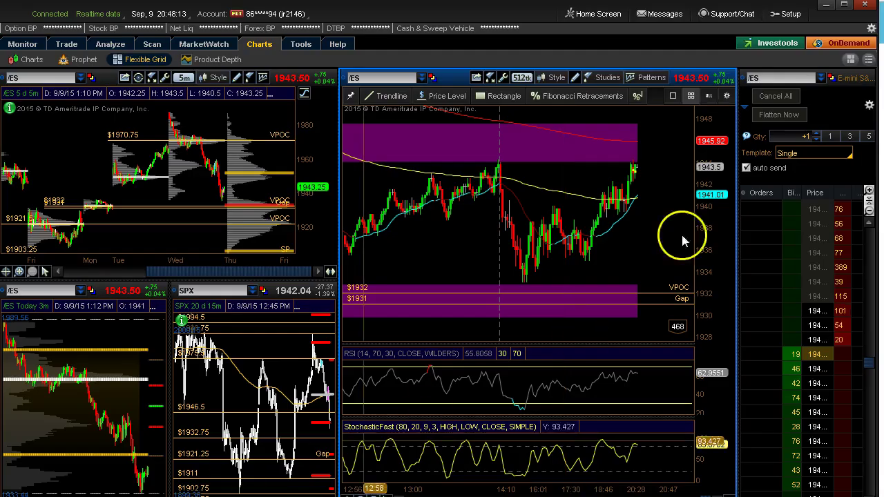
# - Open the copied tos.mx link as a shared workspace through Setup's open-shared-item option
pyautogui.click(792, 19)
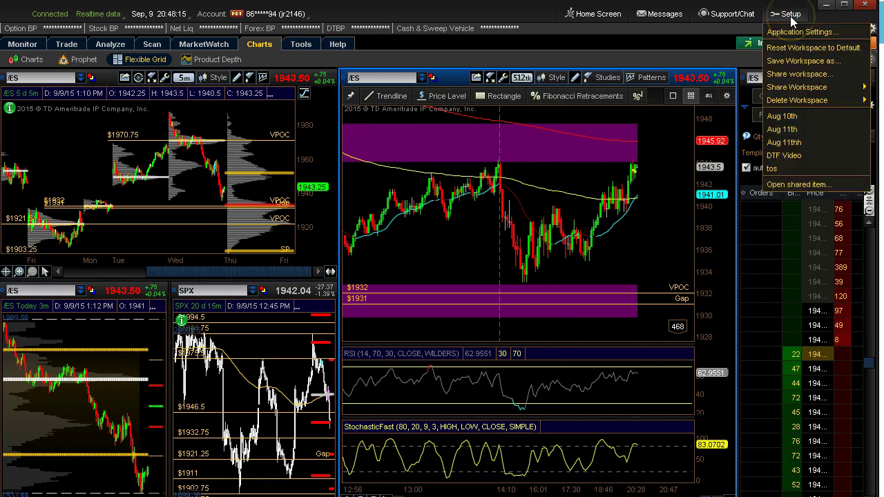
pyautogui.click(790, 184)
pyautogui.click(448, 208)
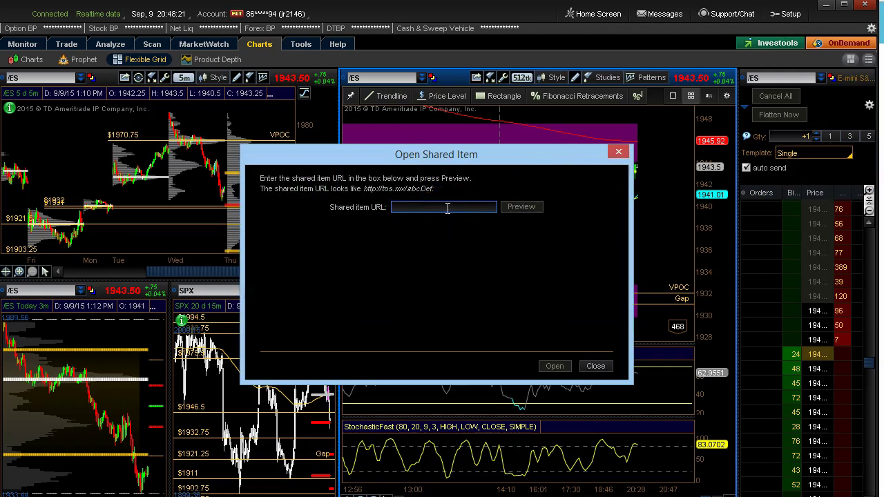
pyautogui.click(421, 207)
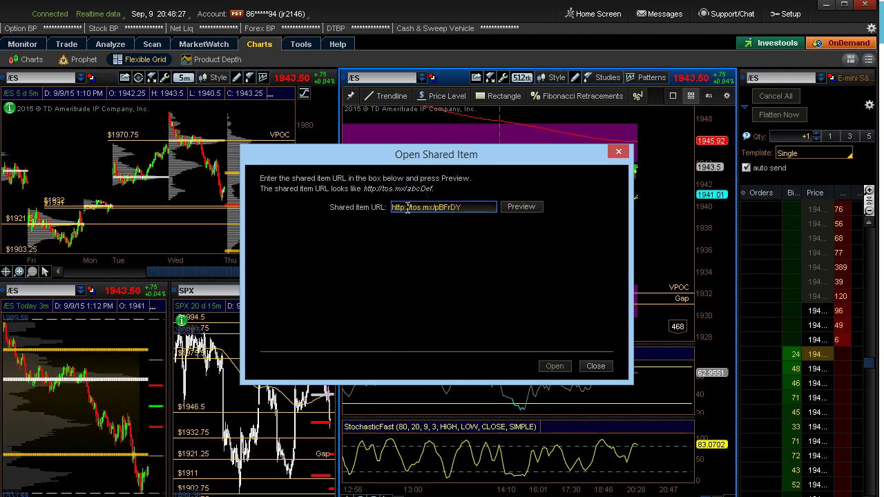
pyautogui.click(556, 366)
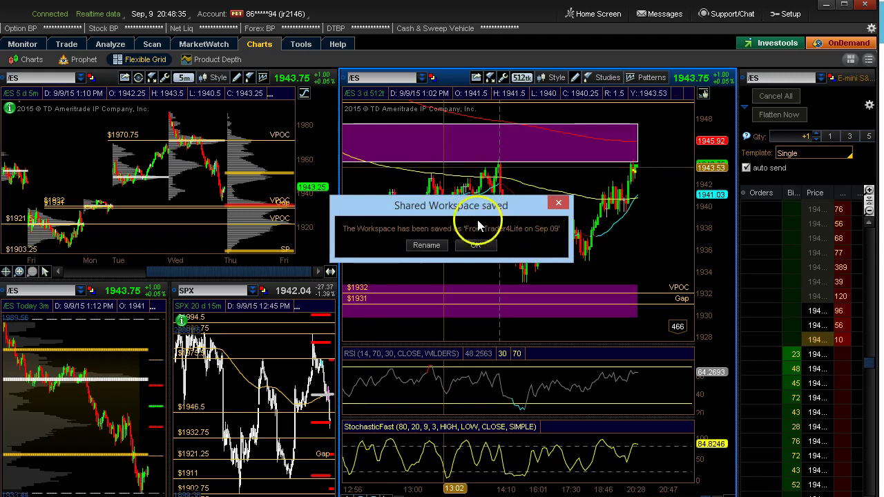
# - Rename the newly saved workspace to tos2
pyautogui.click(433, 252)
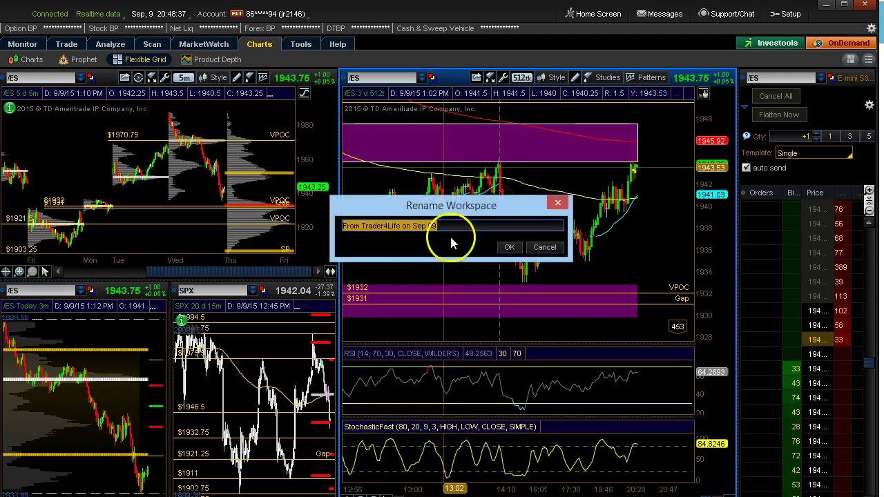
pyautogui.click(446, 226)
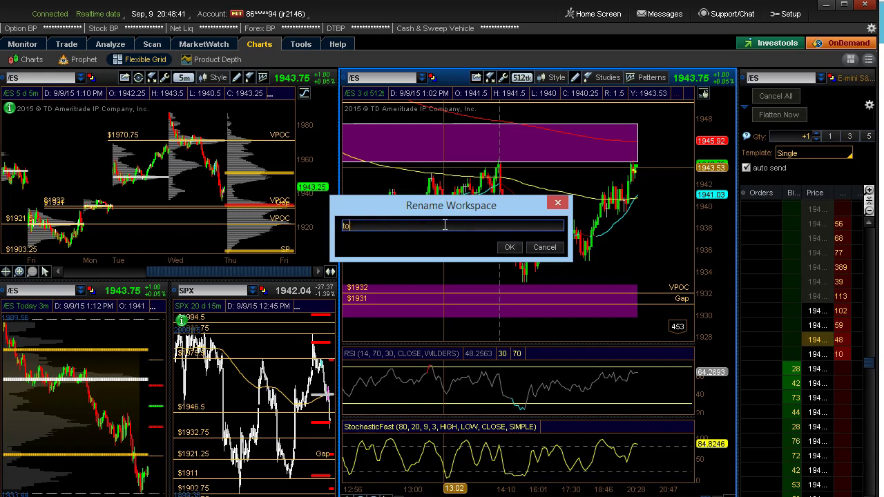
pyautogui.click(503, 249)
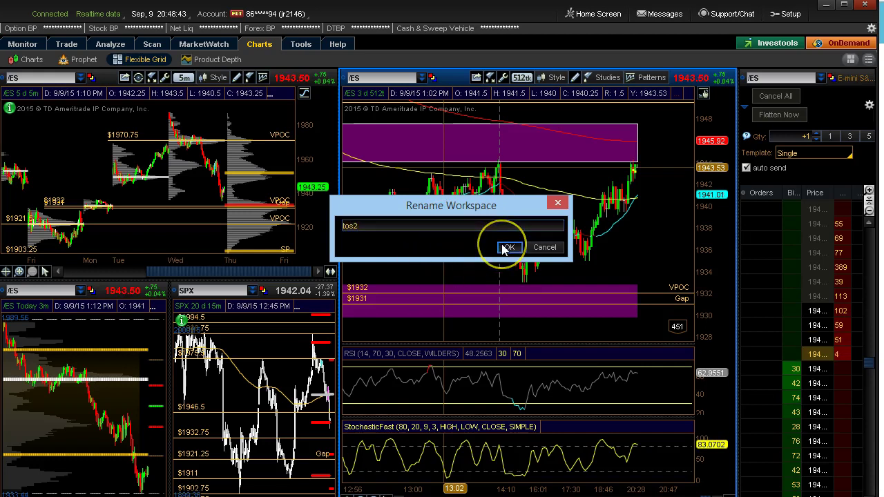
# - Check the Setup list for the saved tos workspaces, then close it
pyautogui.click(791, 15)
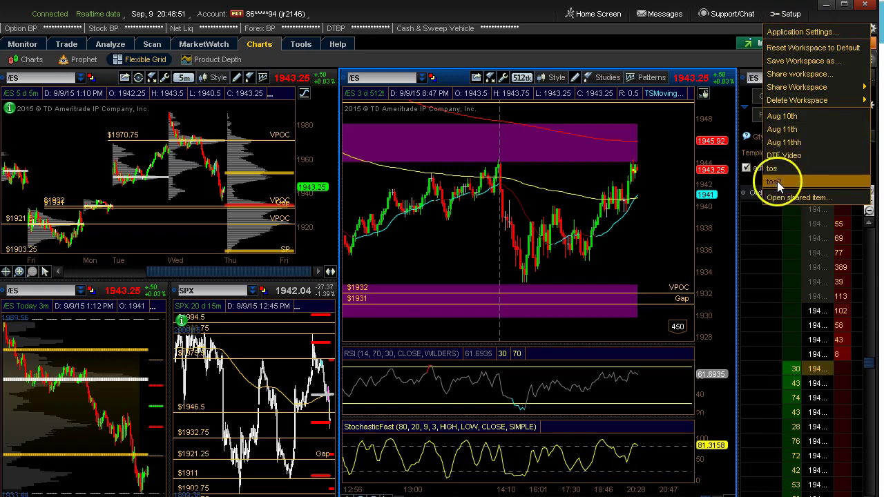
pyautogui.click(611, 48)
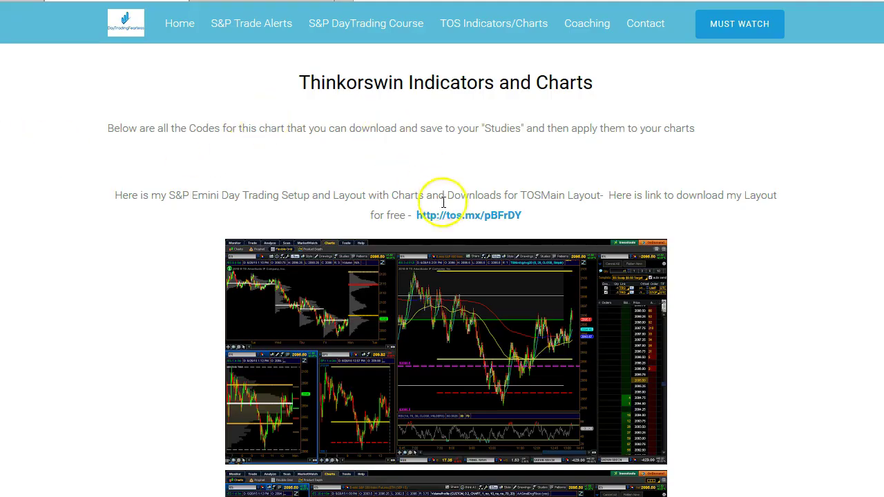
pyautogui.scroll(-12, 438, 211)
pyautogui.scroll(2, 431, 238)
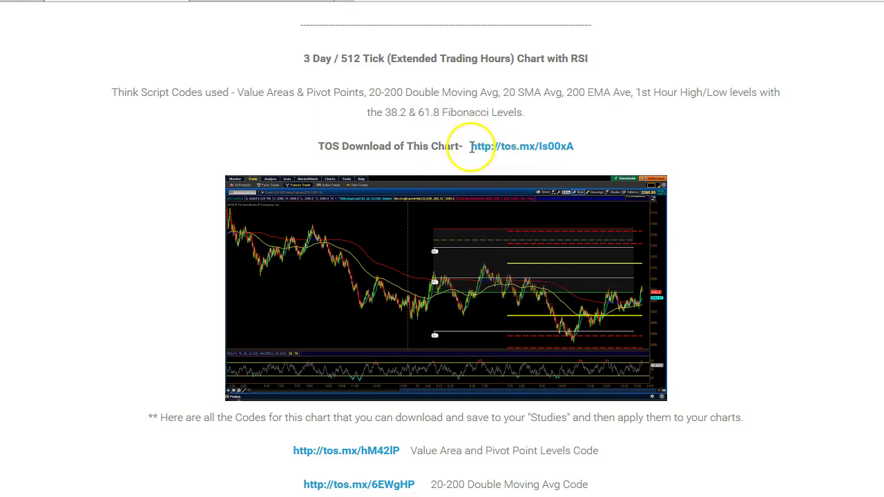
pyautogui.click(494, 147)
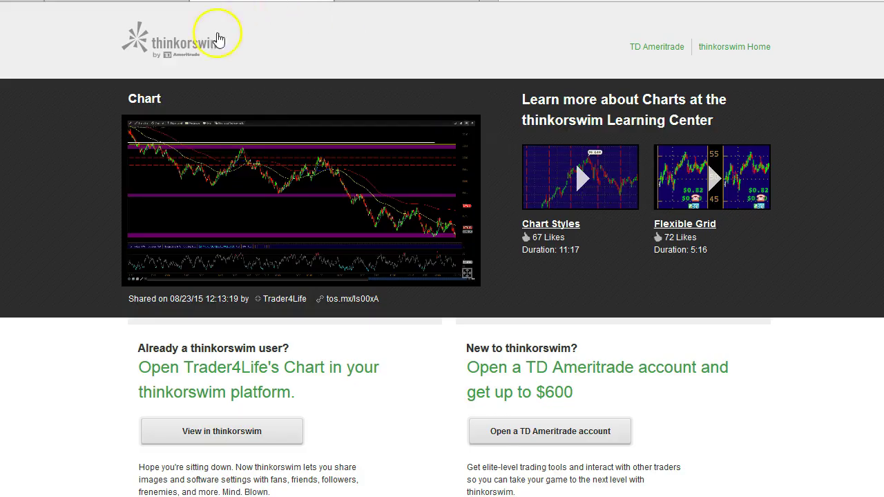
# - Open the shared 3 Day / 512 Tick chart in thinkorswim, allowing the app launch
pyautogui.click(211, 436)
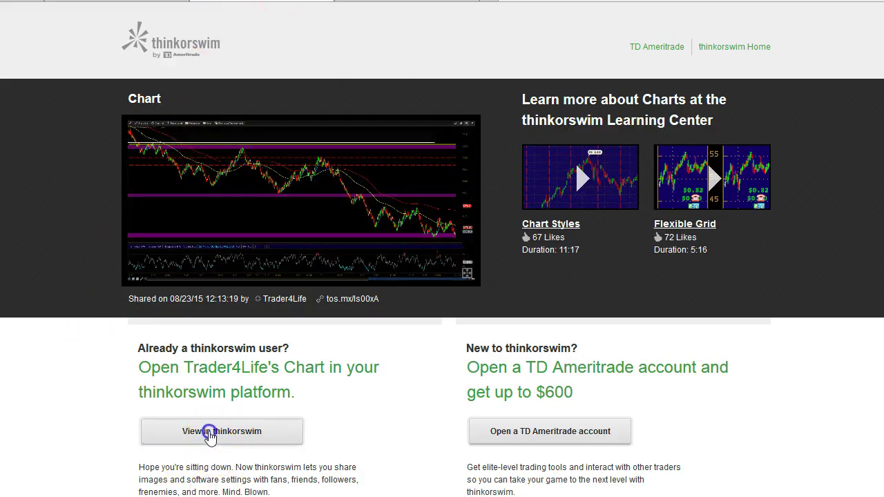
pyautogui.click(478, 314)
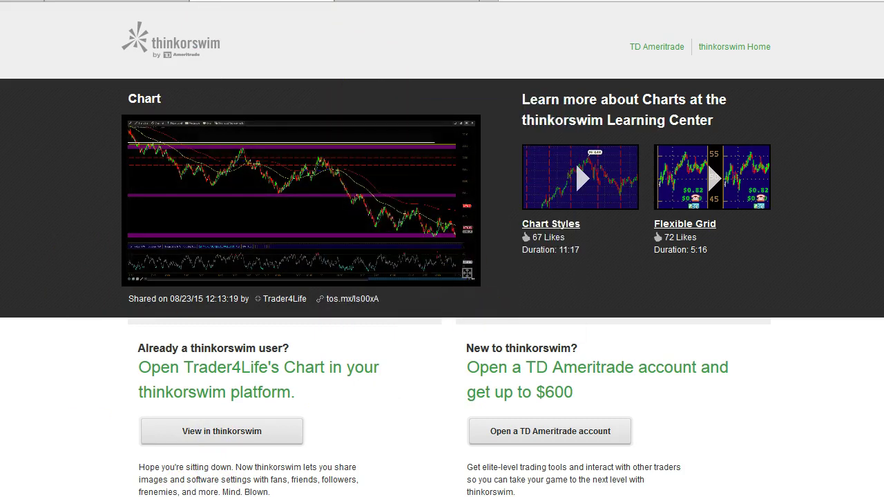
pyautogui.click(116, 475)
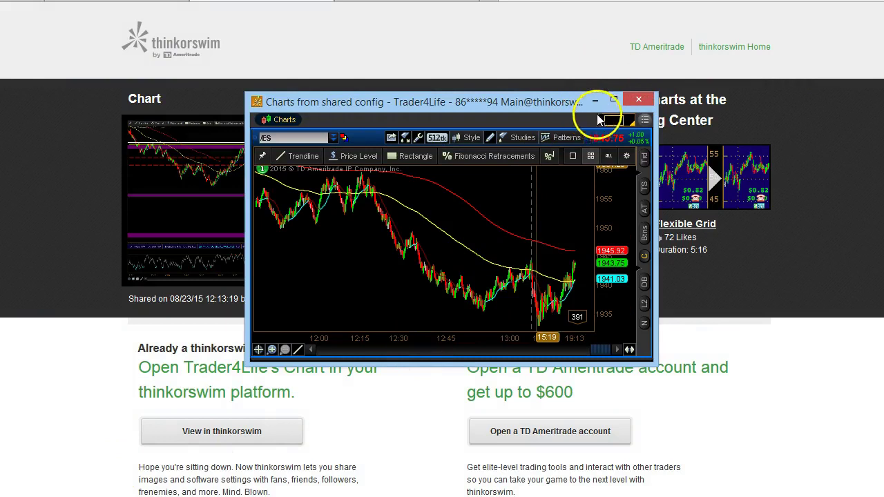
# - Enlarge the 'Charts from shared config' window by dragging its corners
pyautogui.moveTo(655, 93); pyautogui.dragTo(834, 19)
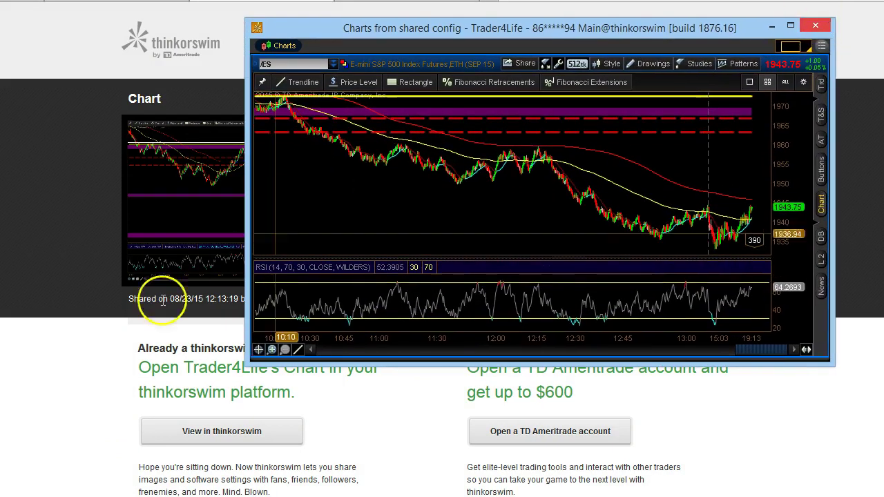
pyautogui.moveTo(247, 363); pyautogui.dragTo(27, 487)
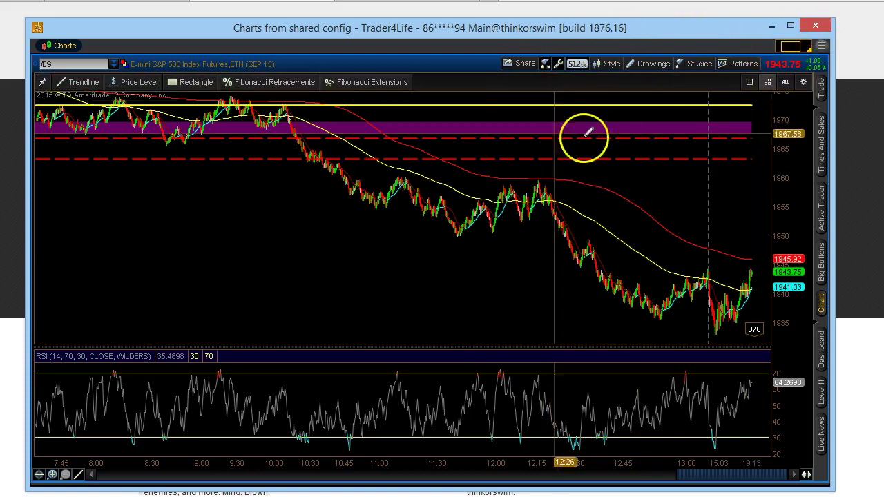
pyautogui.click(605, 64)
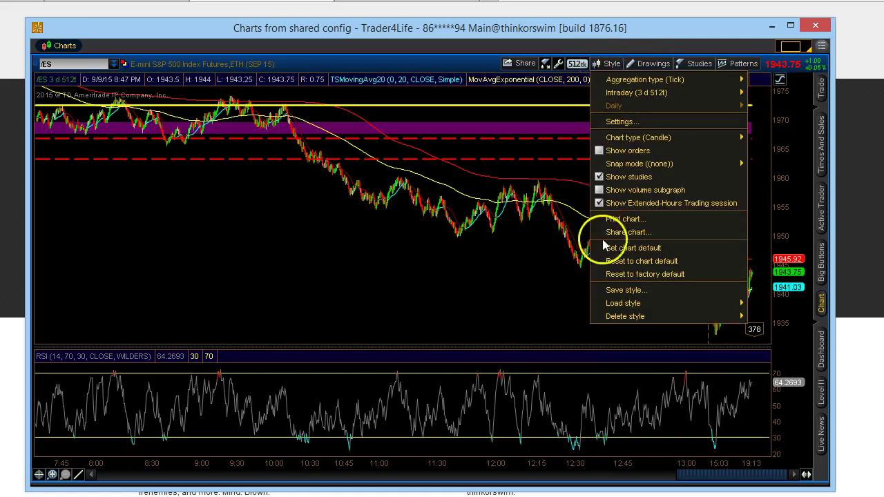
# - Save the chart style as 'tos chart' including patterns and study set
pyautogui.click(622, 293)
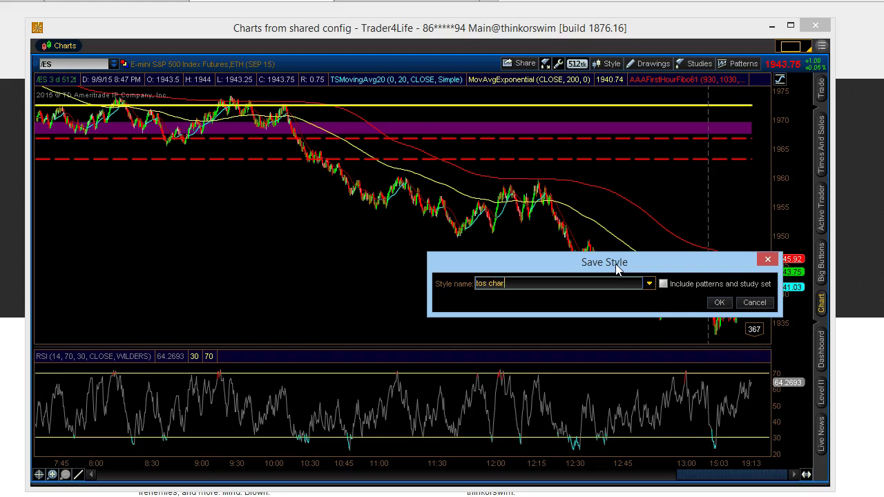
pyautogui.click(663, 283)
pyautogui.click(507, 284)
pyautogui.write('t')
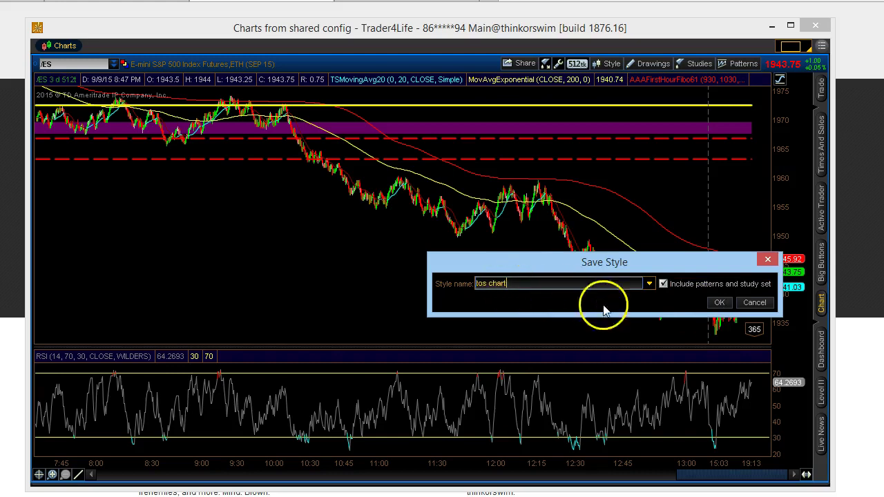
pyautogui.click(720, 304)
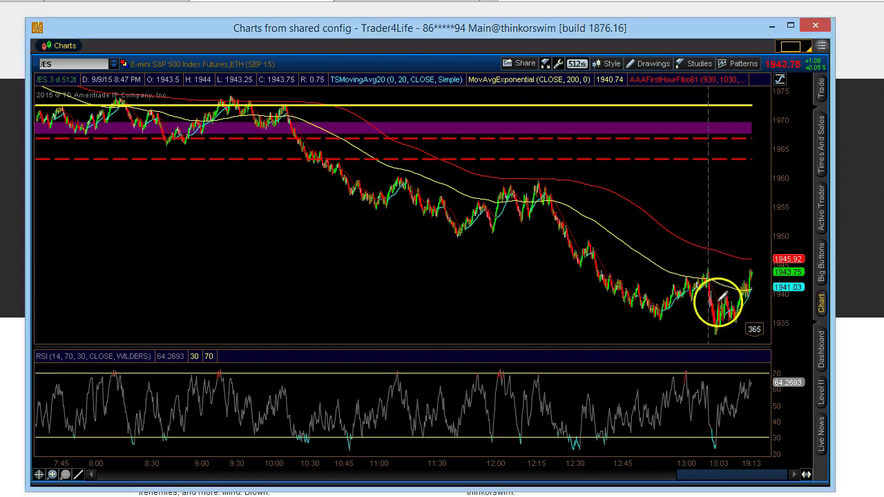
# - Load the saved 'tos chart' style onto the shared /ES chart
pyautogui.click(607, 63)
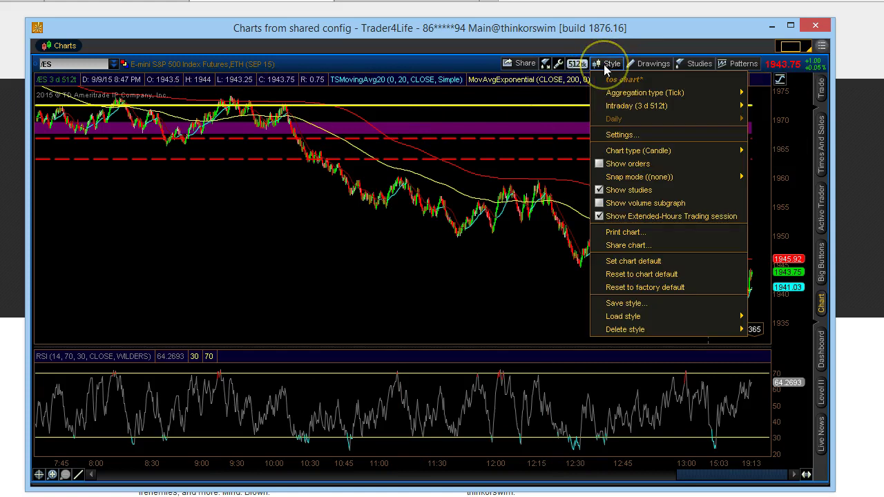
pyautogui.click(617, 316)
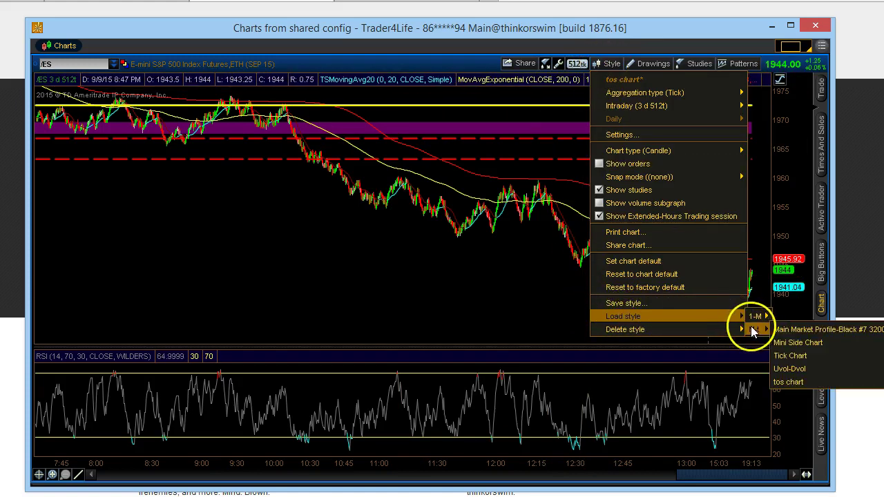
pyautogui.moveTo(762, 330)
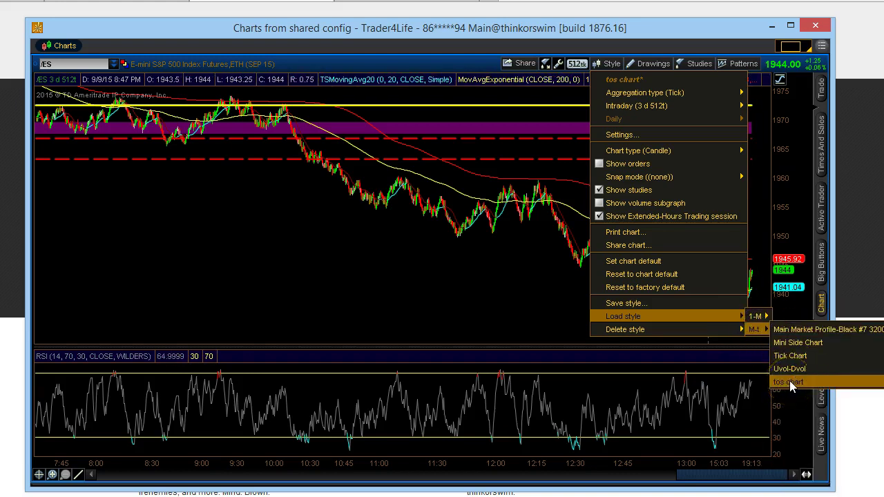
pyautogui.click(587, 119)
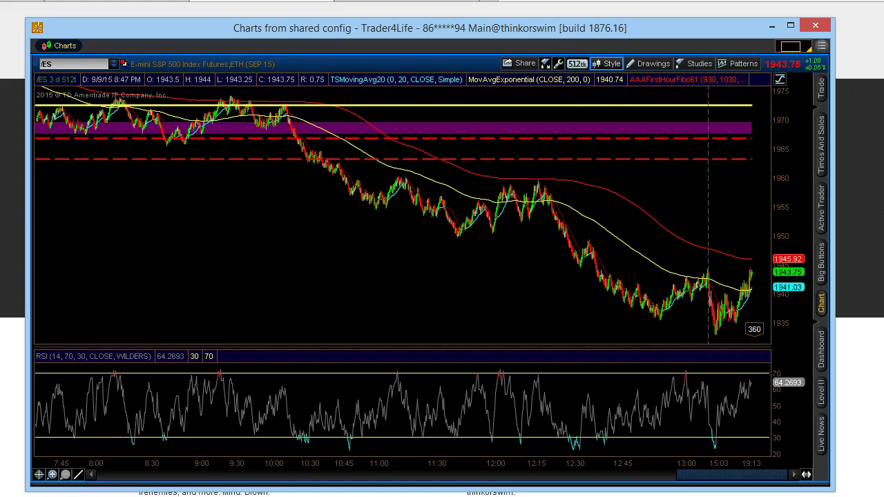
# - Close the shared chart, return to the blog page and open the Value Area and Pivot Point Levels code link
pyautogui.click(820, 28)
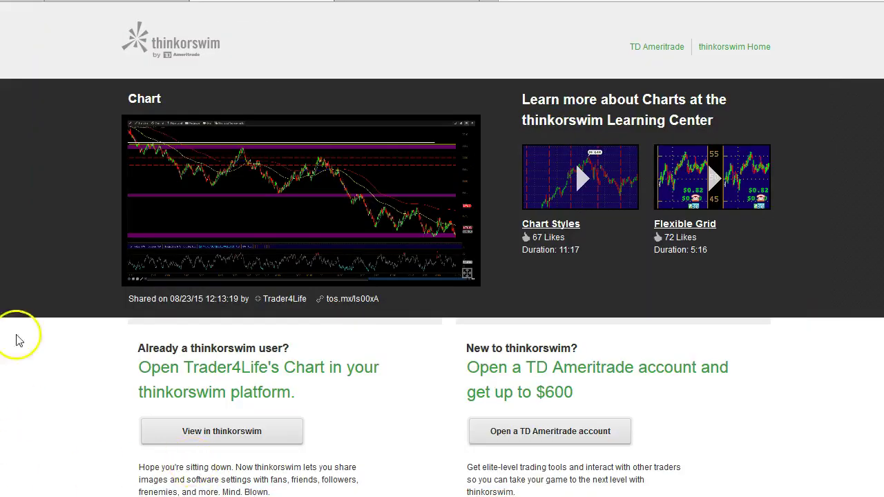
pyautogui.hotkey('ctrl', 'w')
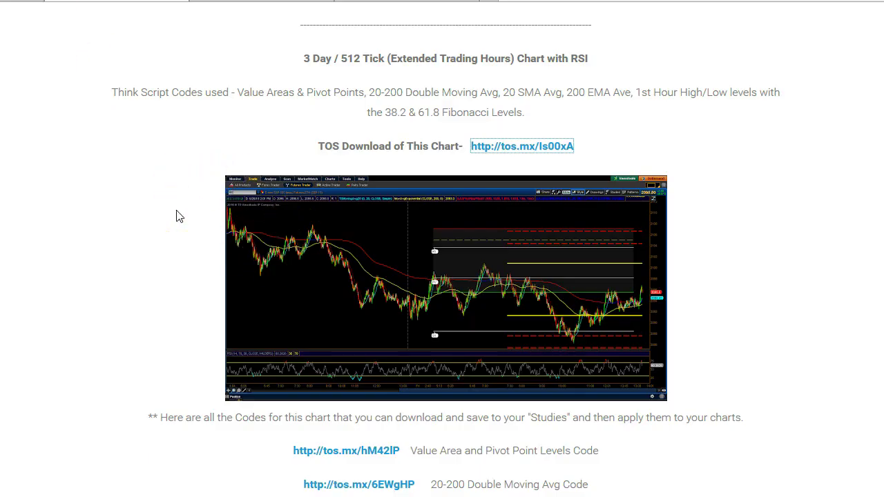
pyautogui.scroll(1, 184, 193)
pyautogui.scroll(-4, 183, 180)
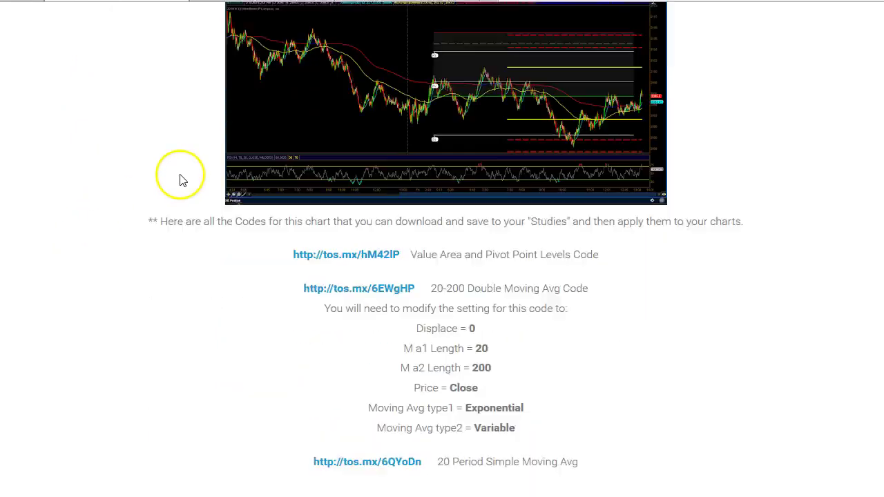
pyautogui.scroll(-1, 183, 180)
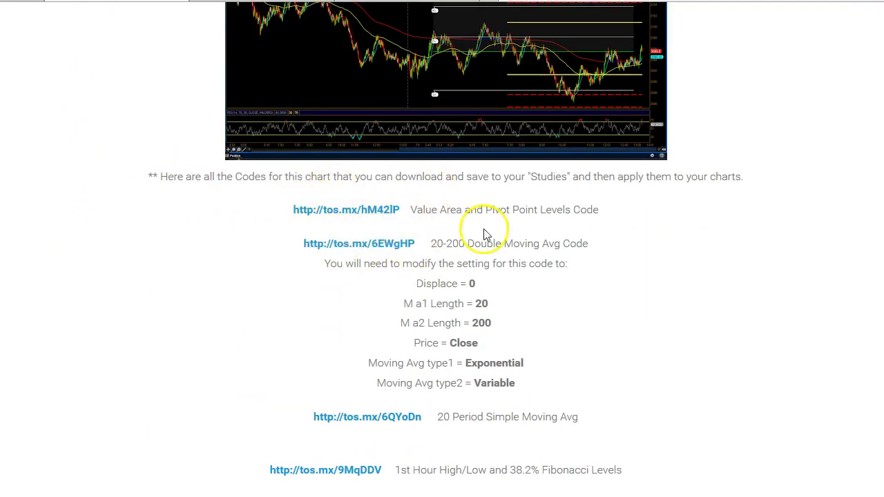
pyautogui.scroll(2, 280, 321)
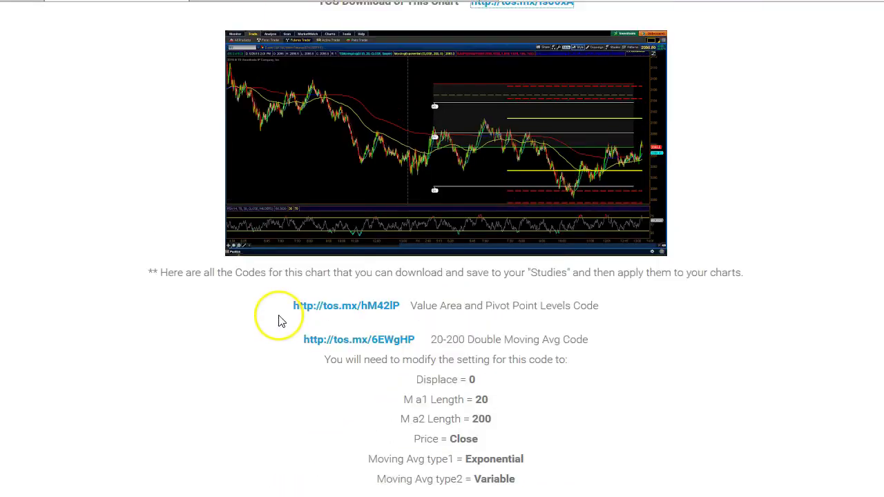
pyautogui.scroll(1, 280, 321)
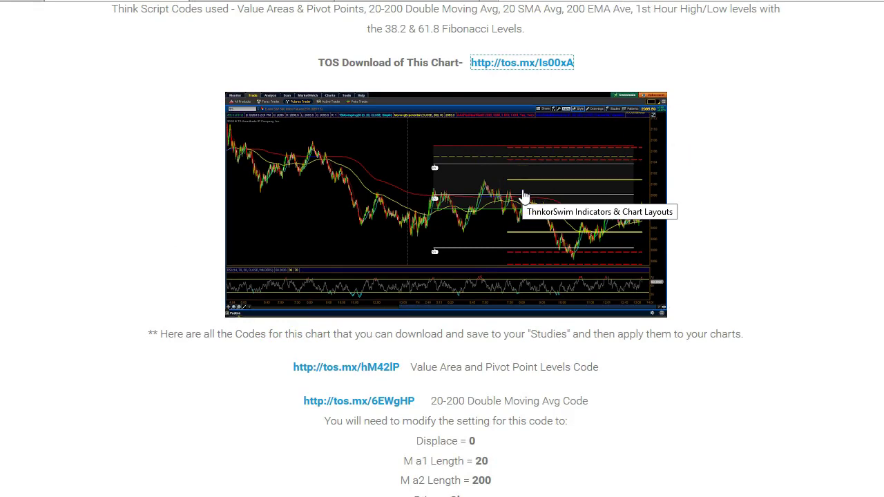
pyautogui.scroll(-3, 428, 262)
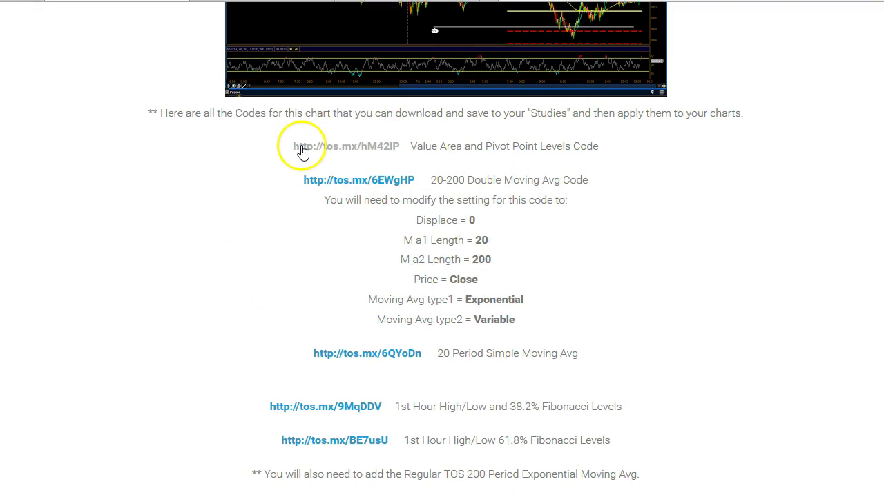
pyautogui.click(312, 147)
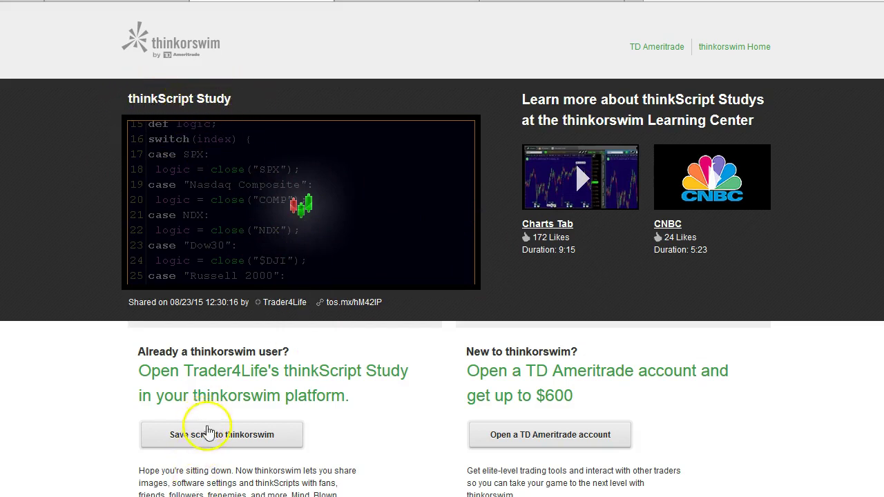
# - Copy the tos.mx/hM42lP link for the Value Area and Pivot Point Levels code and go back to thinkorswim
pyautogui.click(234, 433)
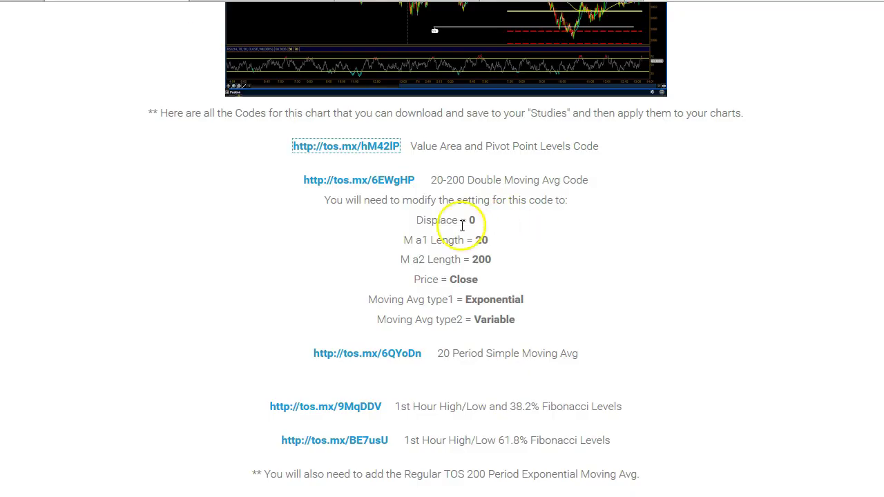
pyautogui.click(297, 147)
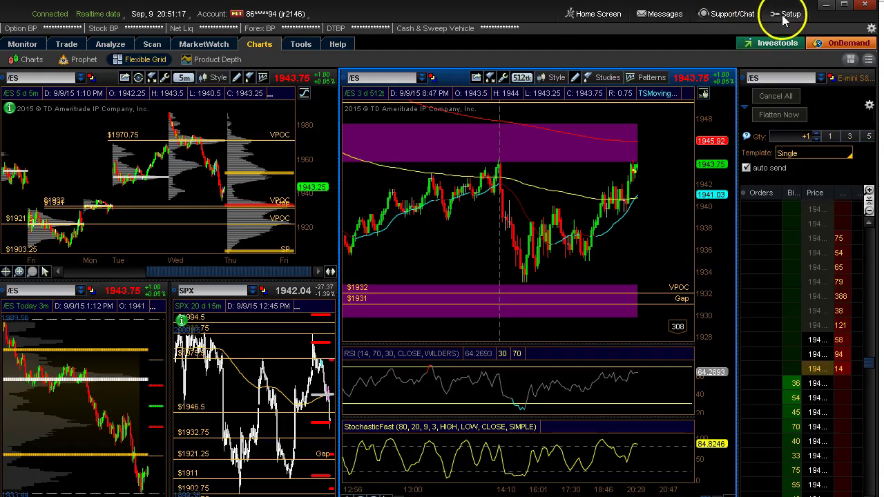
pyautogui.click(787, 13)
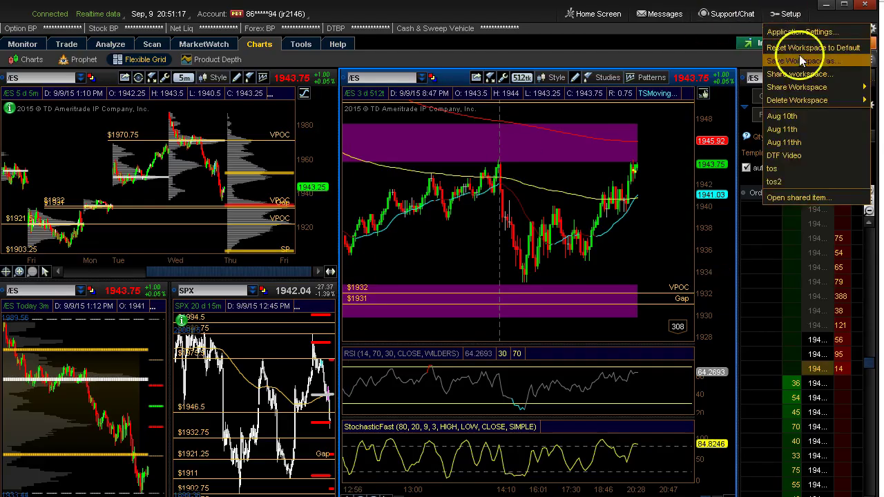
# - Import the shared study from the pasted tos.mx/hM42lP link via Open shared item, previewing it first
pyautogui.click(791, 198)
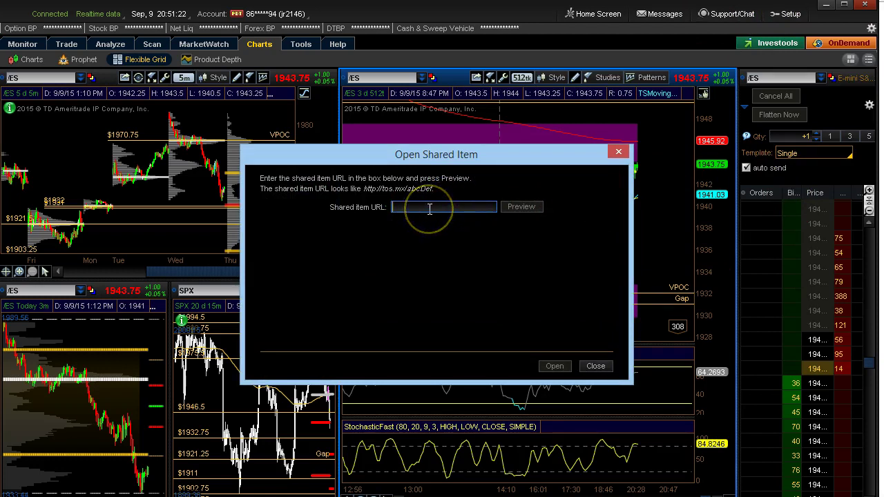
pyautogui.write('http://tos.mx/hM42IP')
pyautogui.click(520, 206)
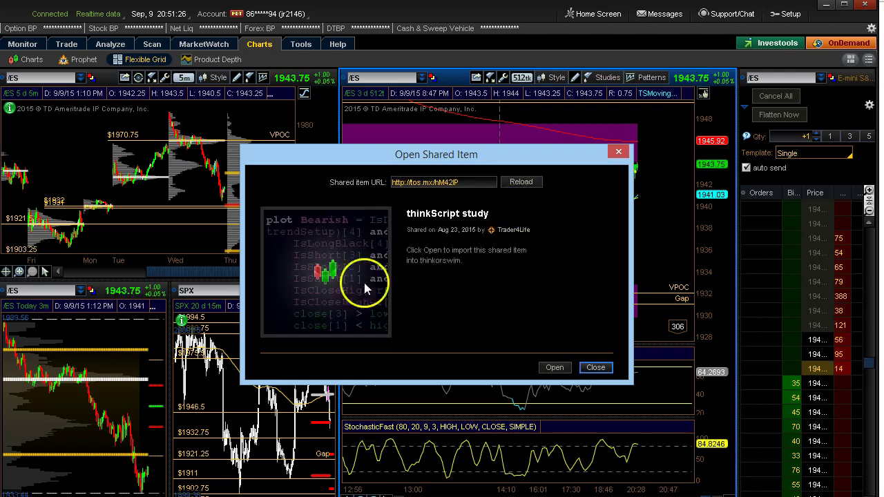
pyautogui.click(553, 368)
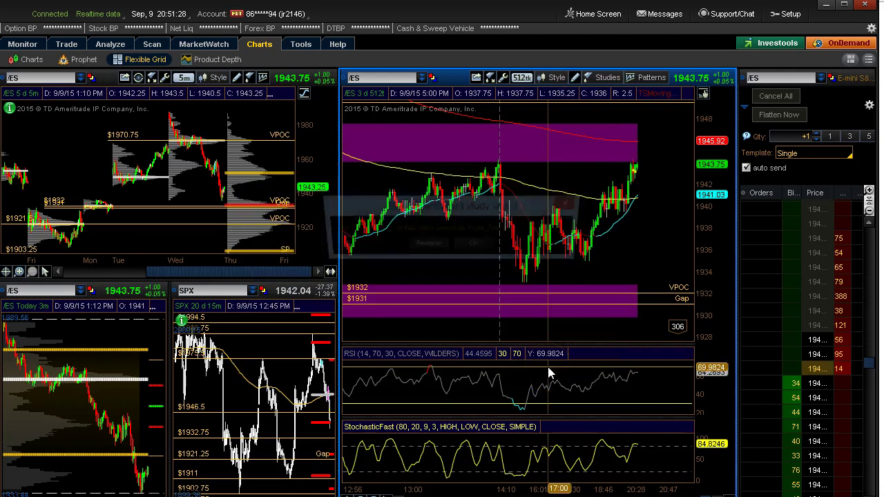
# - Rename the imported study to aaaaaaaaaaatos
pyautogui.click(426, 247)
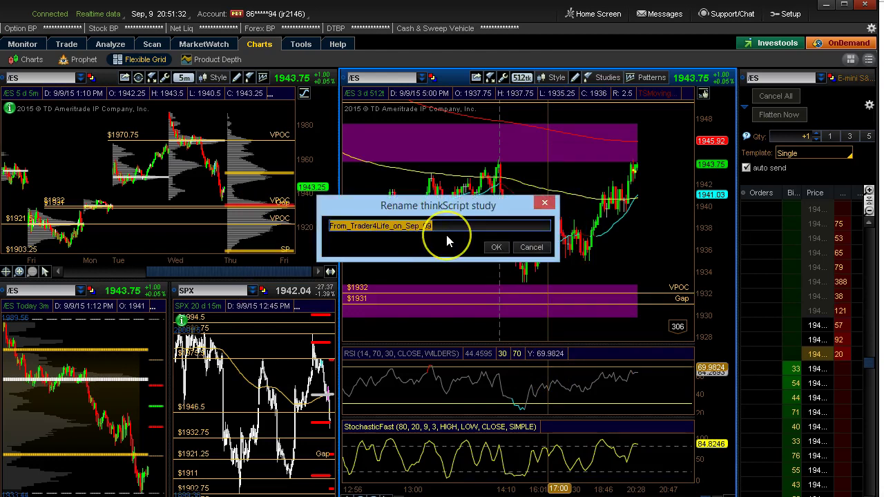
pyautogui.write('aaaaaaaaaaaatos')
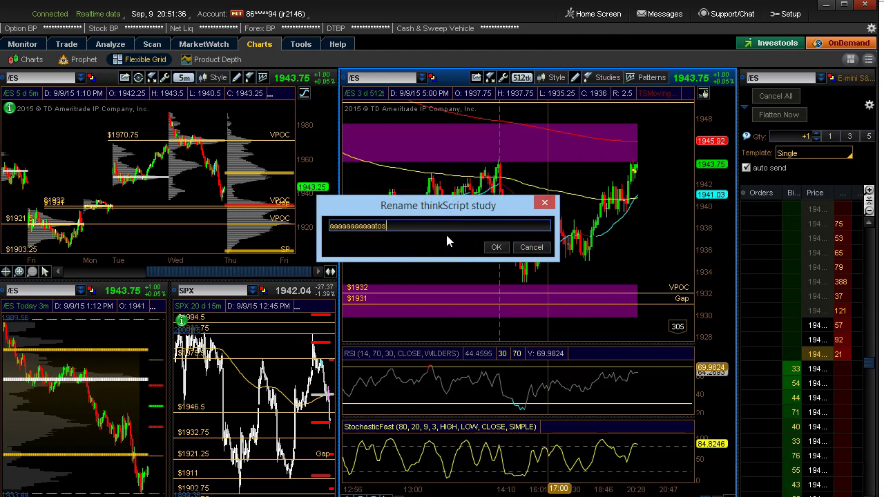
pyautogui.click(493, 246)
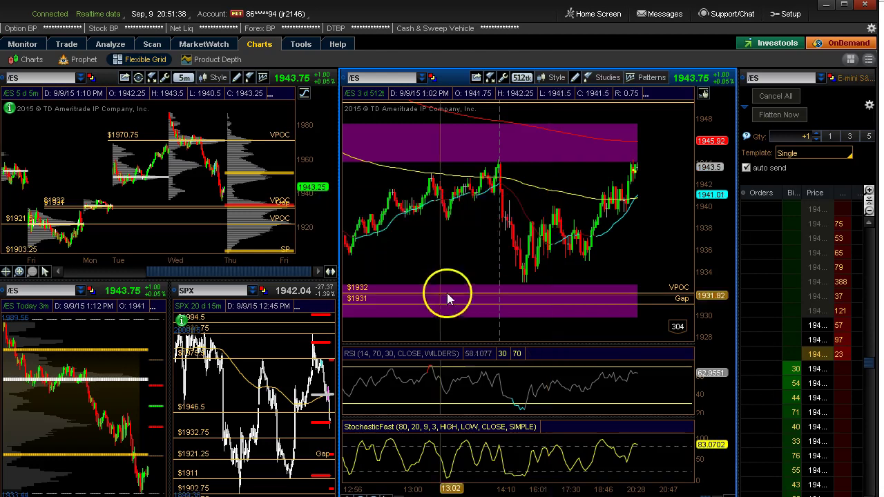
# - Add aaaaaaaaaaatos to the /ES price pane in Edit studies, then apply and confirm
pyautogui.click(607, 80)
pyautogui.click(611, 124)
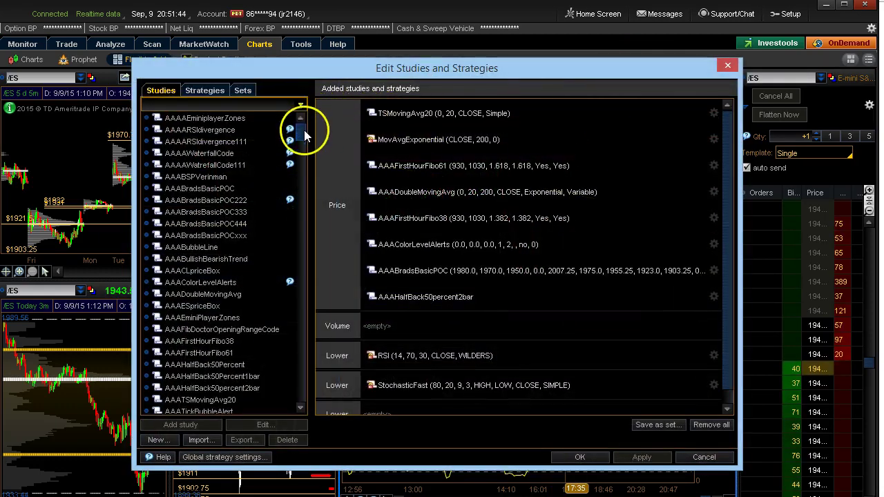
pyautogui.moveTo(304, 134); pyautogui.dragTo(296, 364)
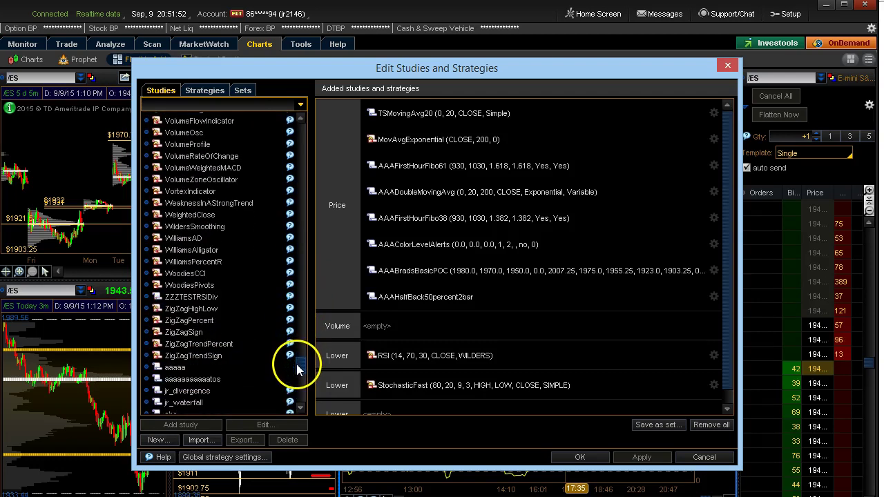
pyautogui.doubleClick(174, 380)
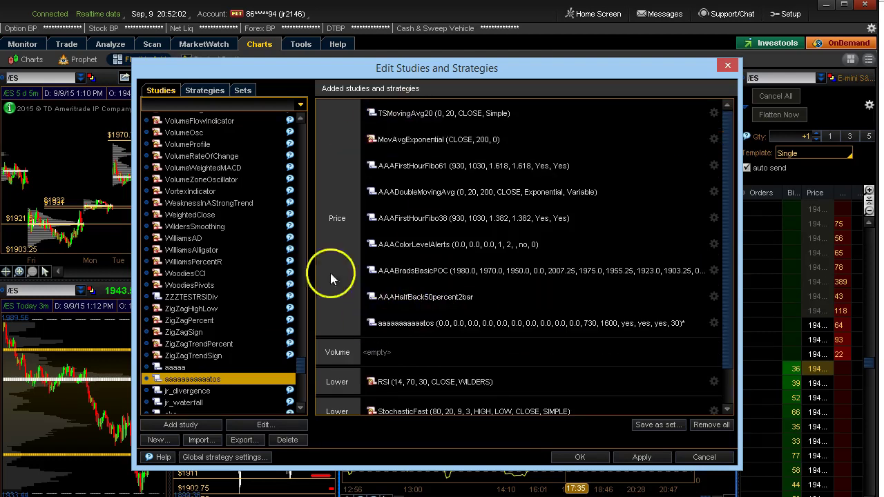
pyautogui.click(640, 458)
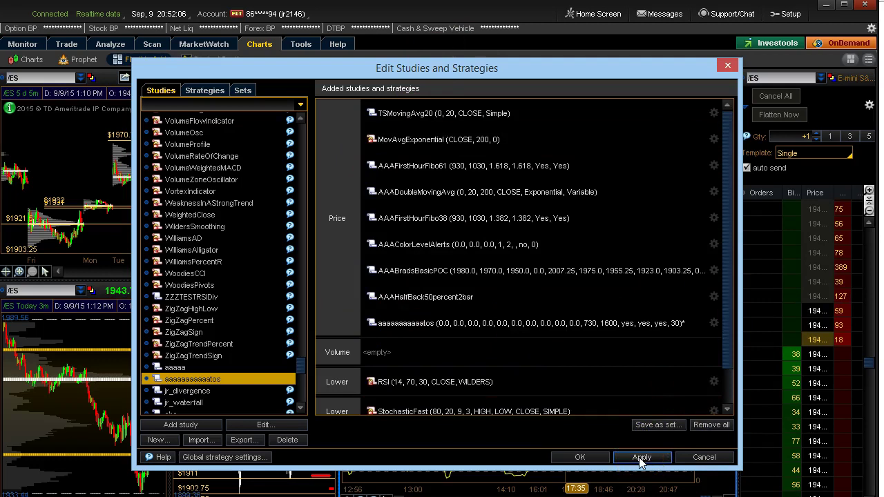
pyautogui.click(640, 459)
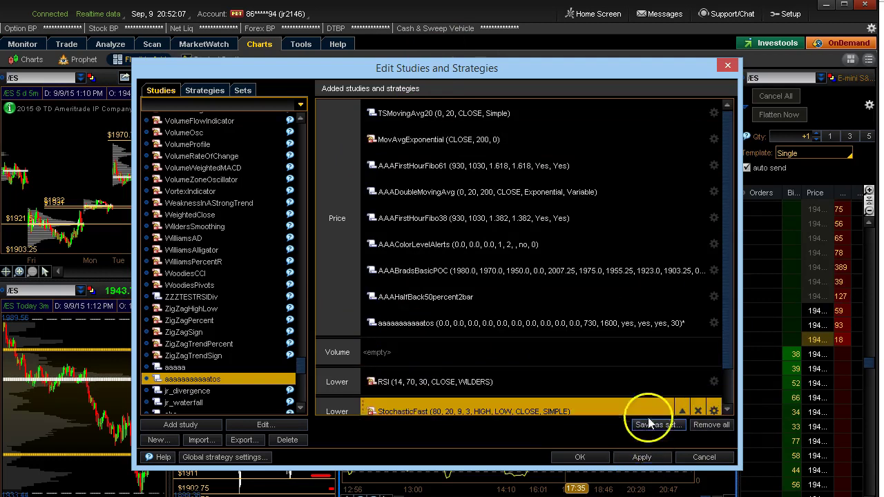
pyautogui.click(583, 458)
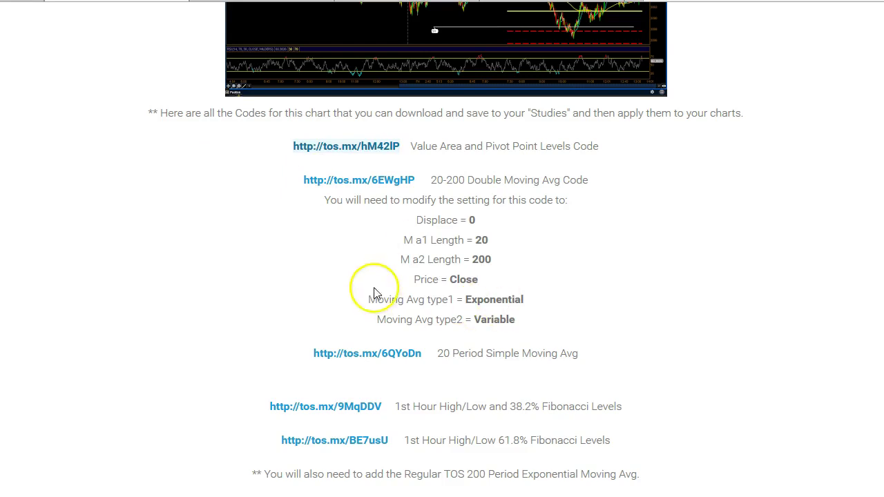
# - Open the 20-200 Double Moving Avg link (tos.mx/6EWgHP) and scroll down to the TPO chart sections
pyautogui.scroll(-2, 375, 292)
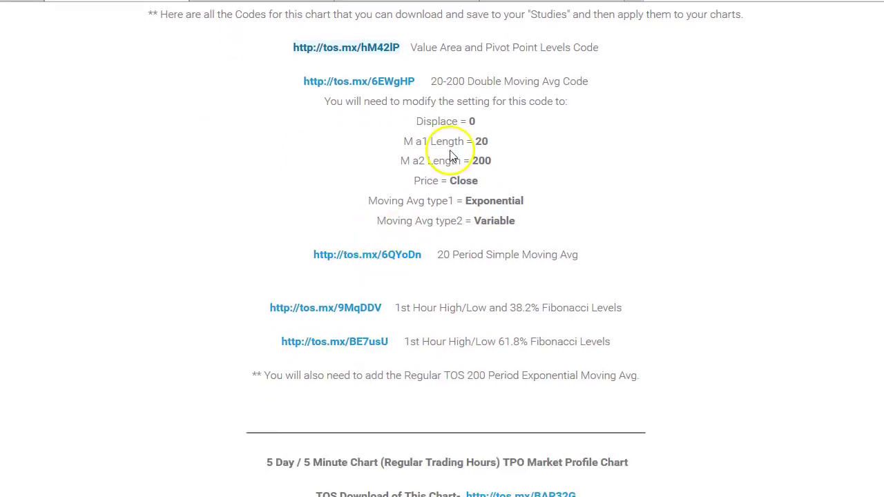
pyautogui.click(307, 82)
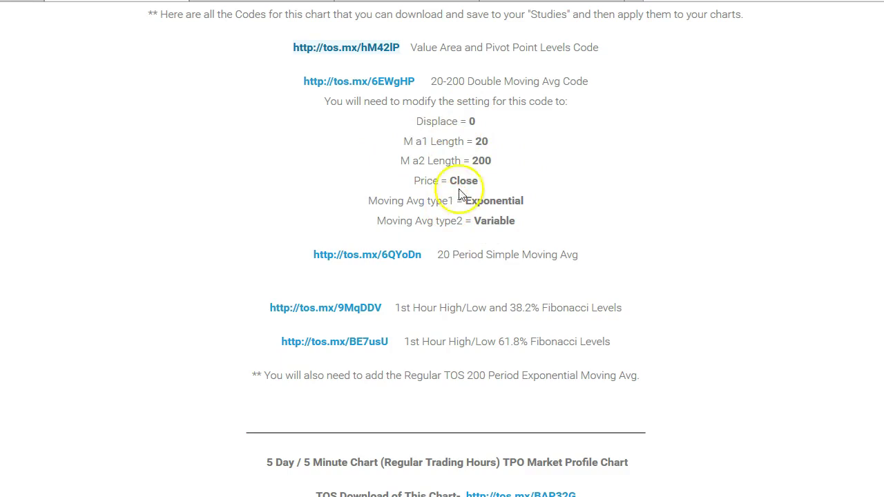
pyautogui.scroll(-3, 469, 166)
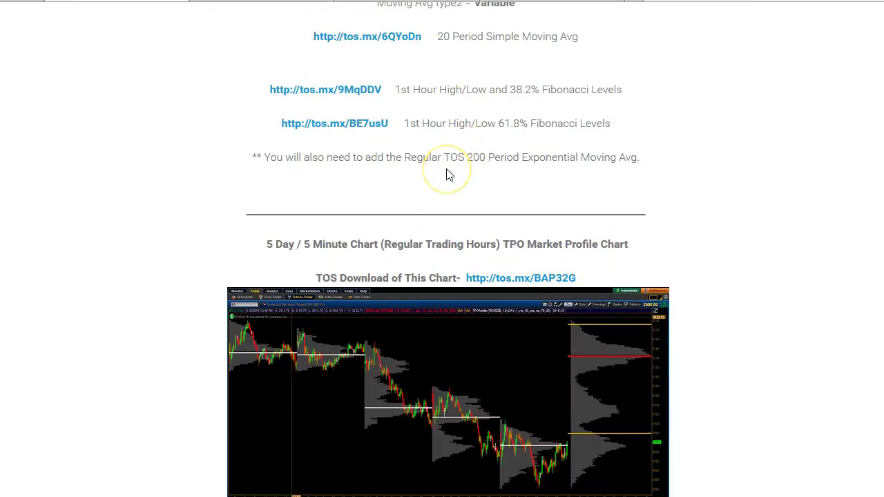
pyautogui.scroll(-3, 414, 162)
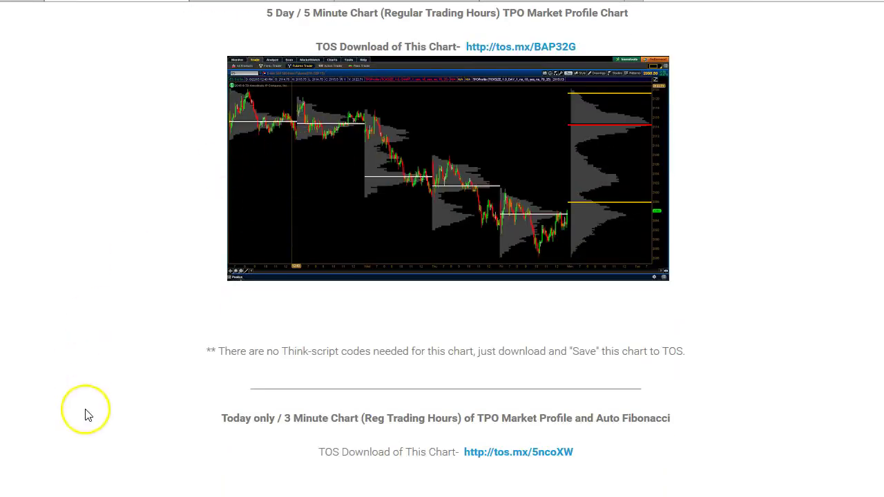
pyautogui.scroll(-3, 154, 270)
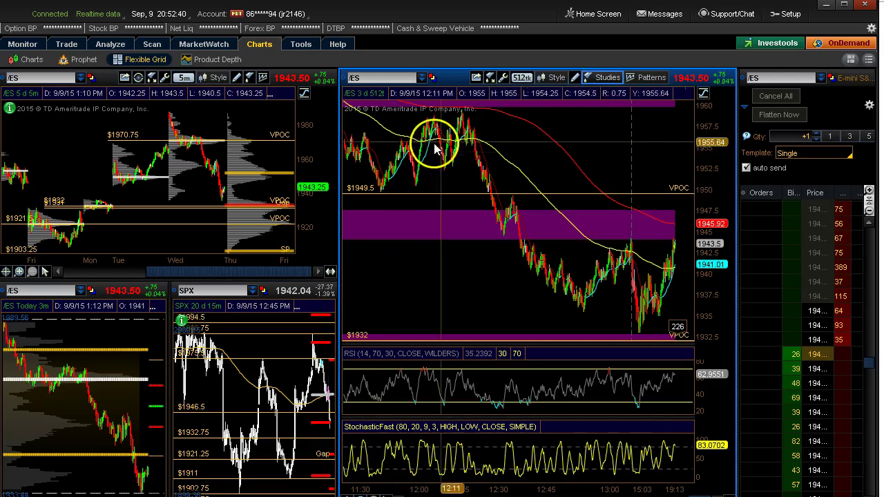
# - Maximize the /ES chart and open the AAADoubleMovingAvg settings in the study editor
pyautogui.click(574, 77)
pyautogui.click(477, 80)
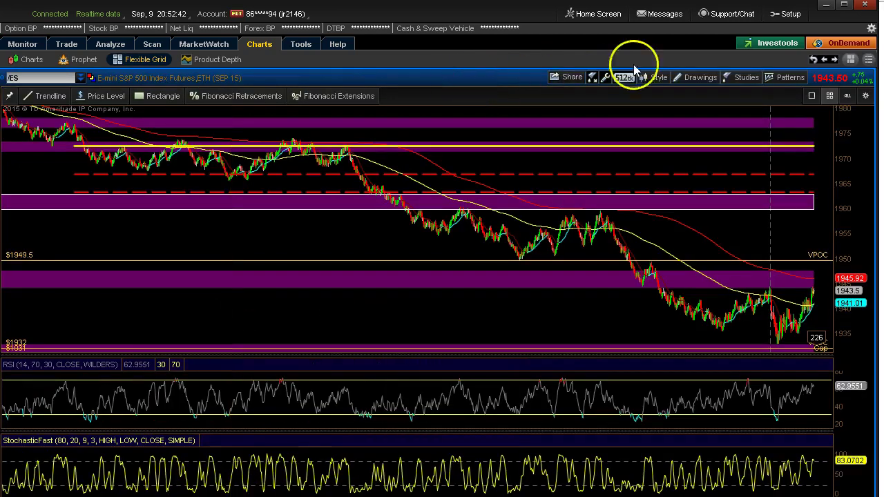
pyautogui.click(738, 81)
pyautogui.click(738, 123)
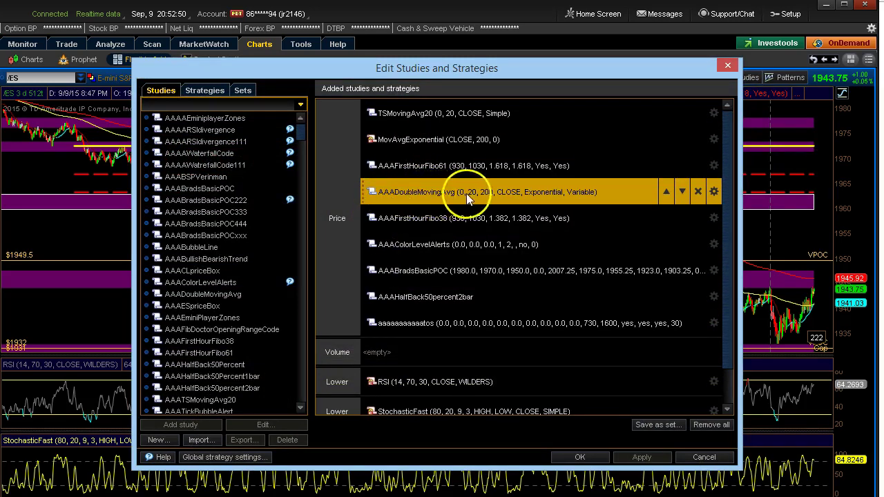
pyautogui.click(713, 191)
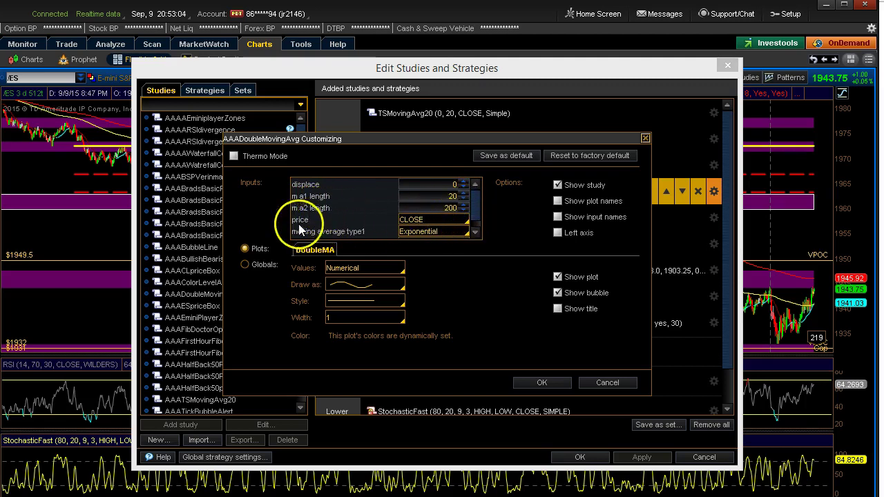
# - Keep AAADoubleMovingAvg at 20 and 200, CLOSE, Exponential and Variable, then close the editor
pyautogui.click(463, 220)
pyautogui.click(462, 221)
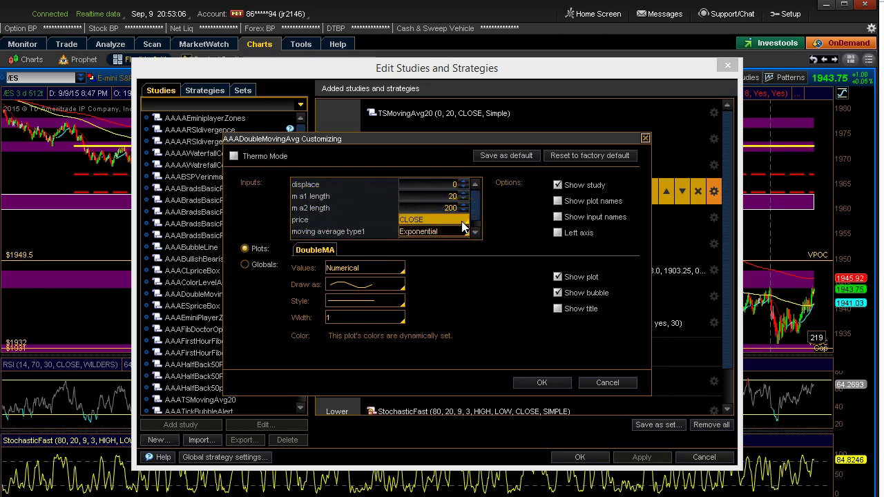
pyautogui.moveTo(474, 190); pyautogui.dragTo(475, 214)
pyautogui.click(440, 220)
pyautogui.click(439, 220)
pyautogui.click(437, 233)
pyautogui.click(437, 233)
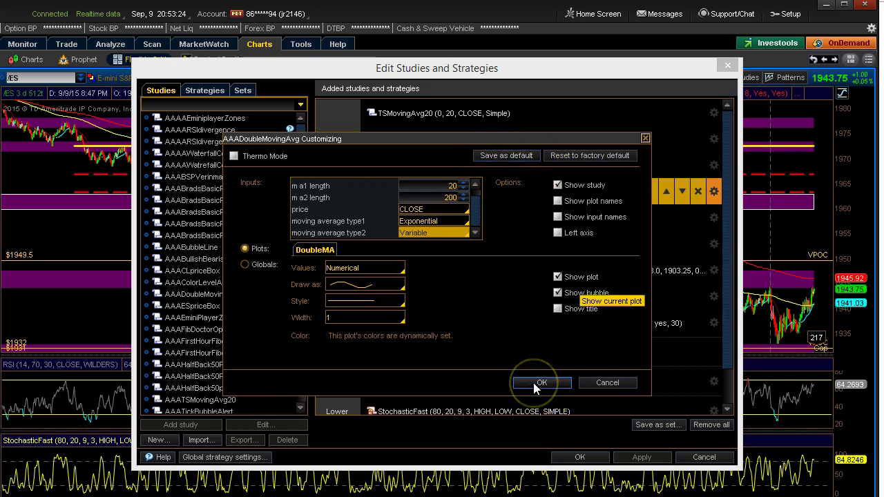
pyautogui.click(588, 383)
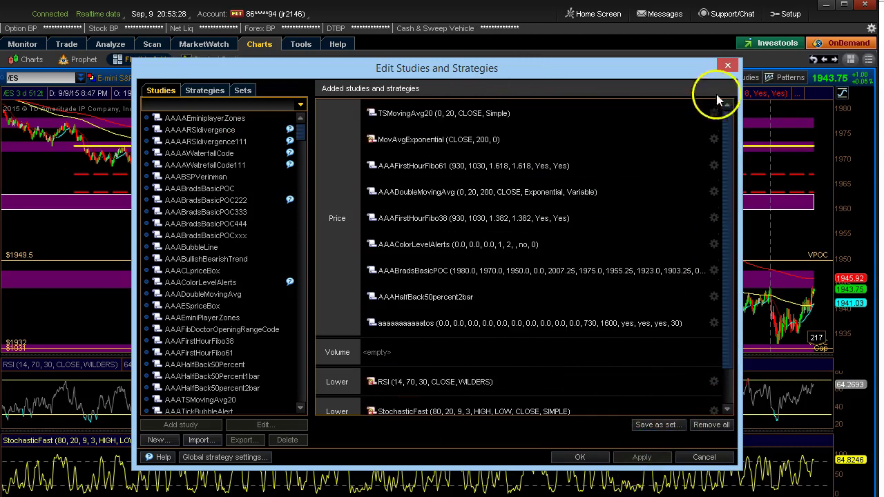
pyautogui.click(727, 65)
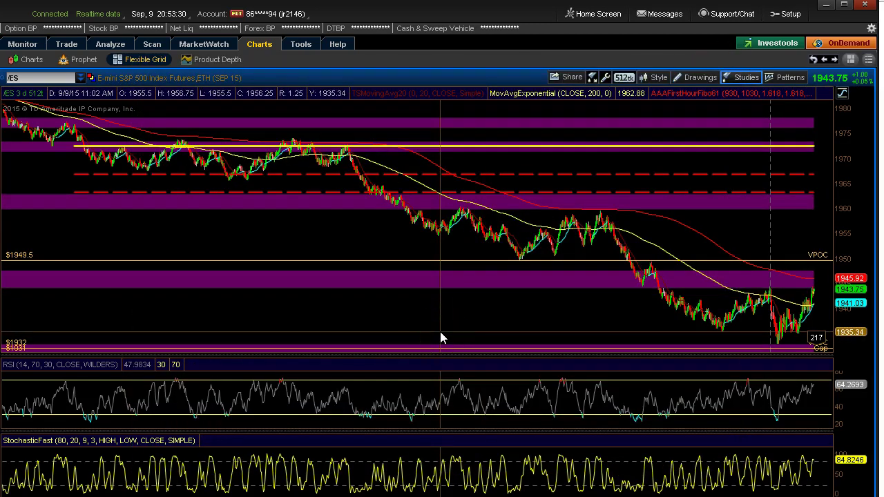
# - Restore the standard layout and add AAADoubleMovingAvg to the /ES 15-minute chart's price pane
pyautogui.click(32, 59)
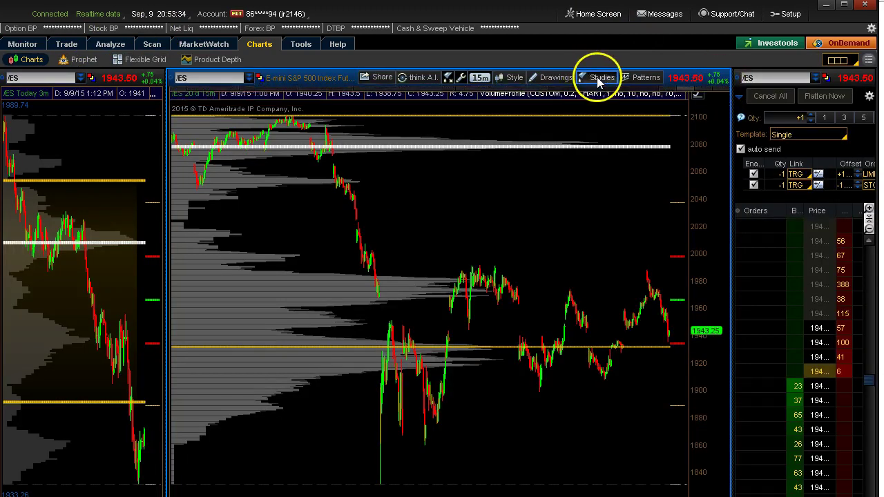
pyautogui.click(594, 78)
pyautogui.click(604, 133)
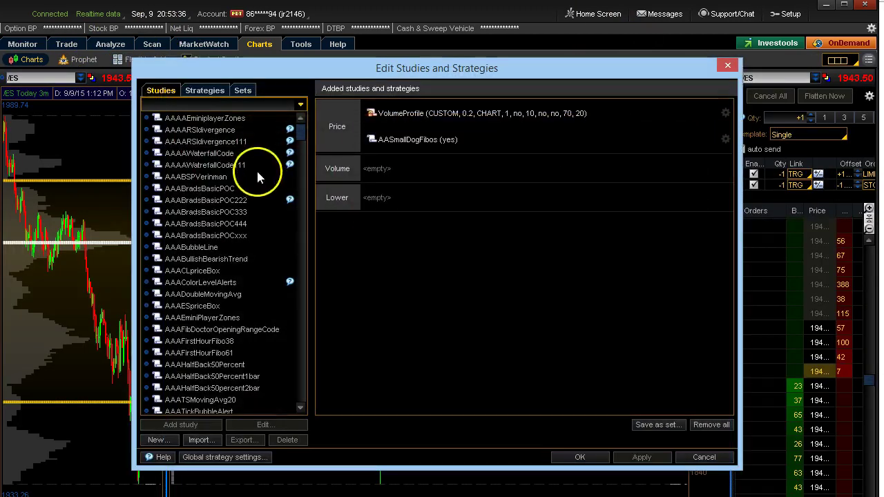
pyautogui.doubleClick(201, 295)
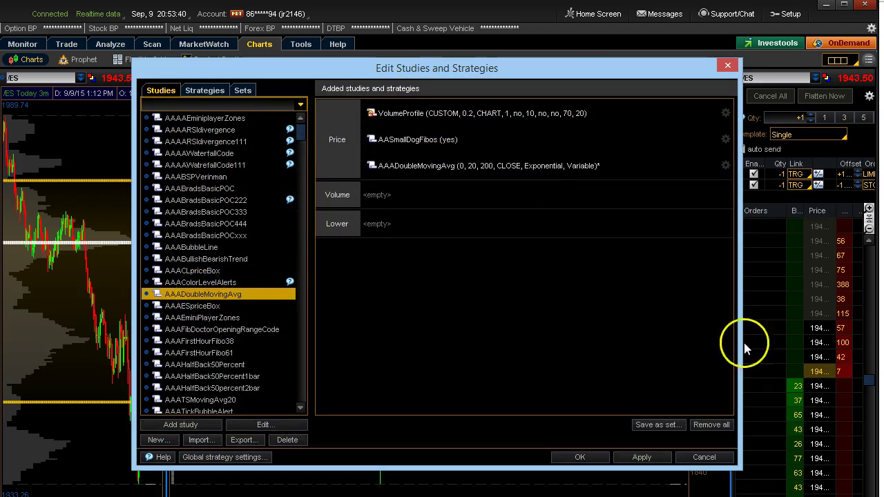
pyautogui.click(641, 456)
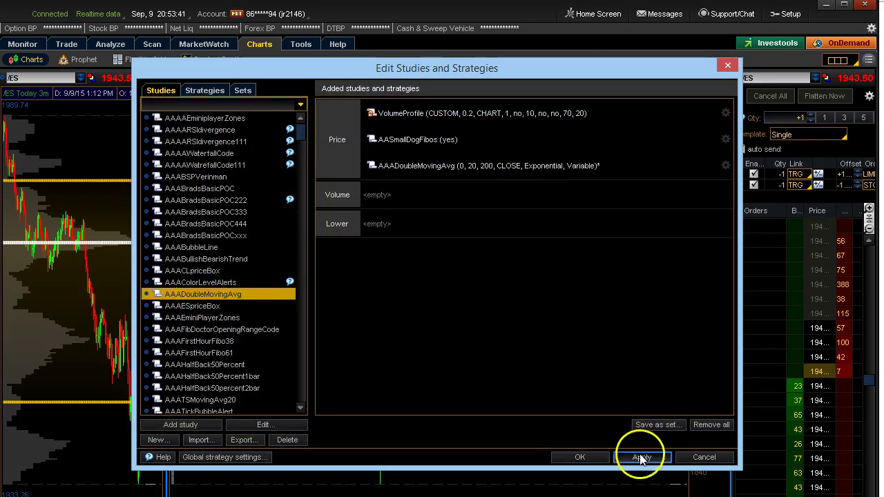
pyautogui.click(576, 459)
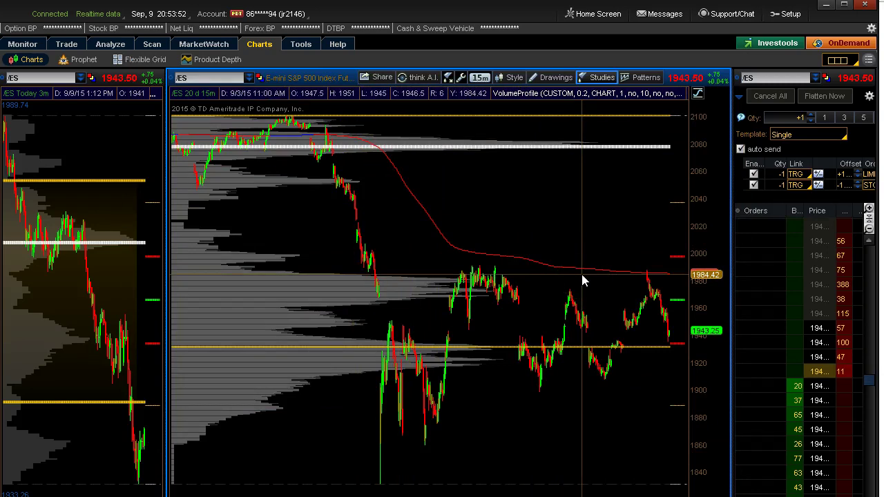
pyautogui.click(601, 76)
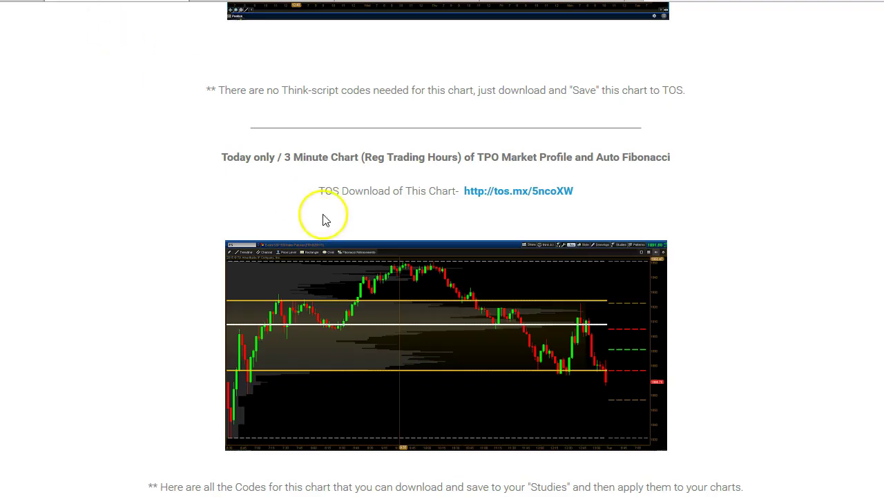
# - Scroll to the 365 Day Volume Profile section and open its tos.mx/tOt0ly link
pyautogui.scroll(-3, 272, 213)
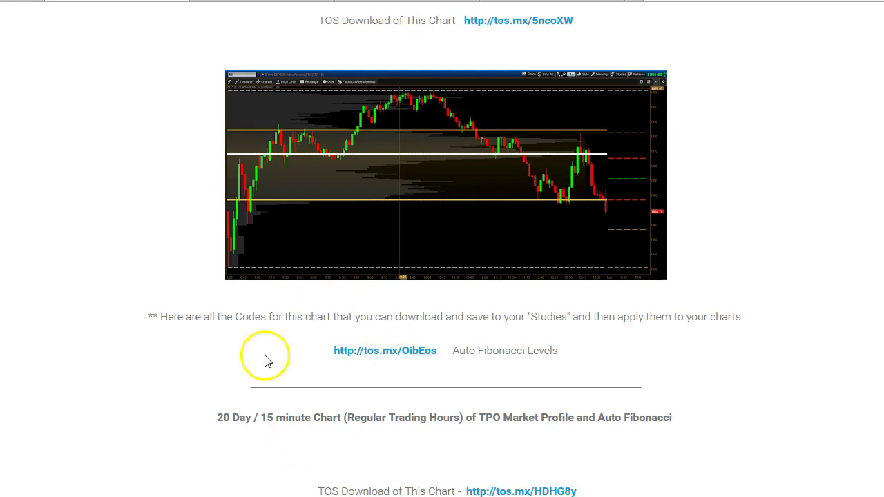
pyautogui.scroll(-4, 179, 371)
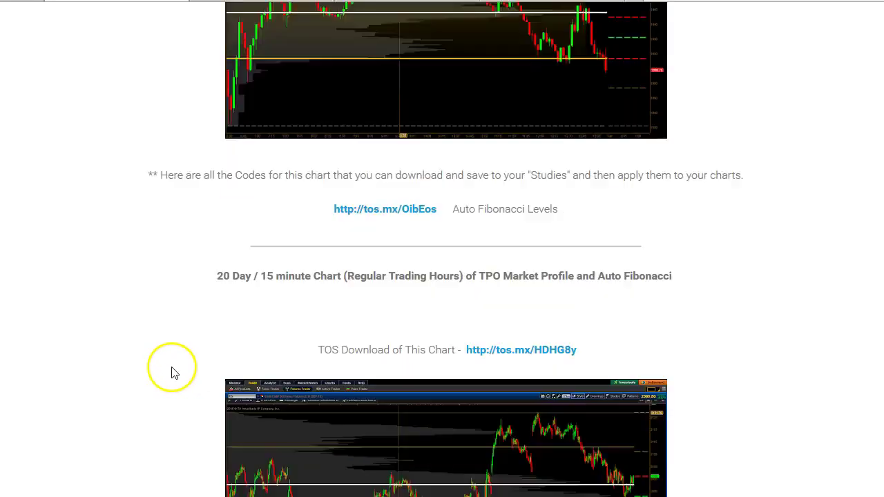
pyautogui.scroll(-12, 221, 381)
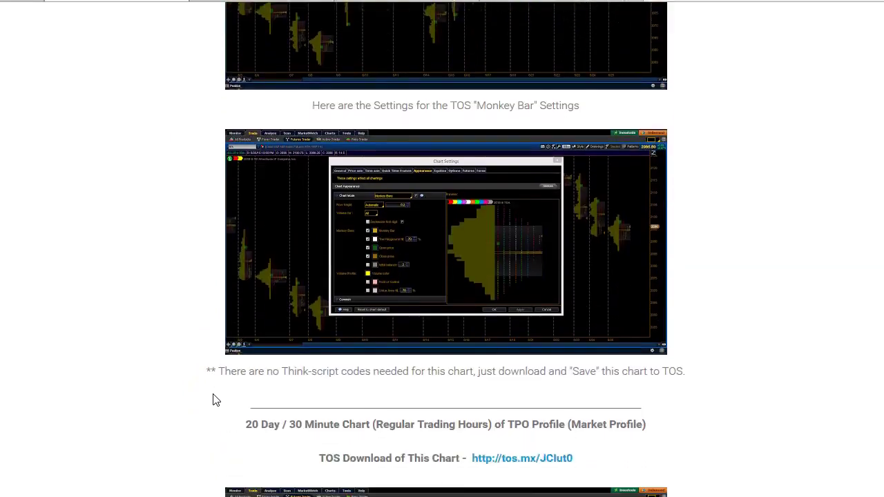
pyautogui.scroll(-10, 237, 148)
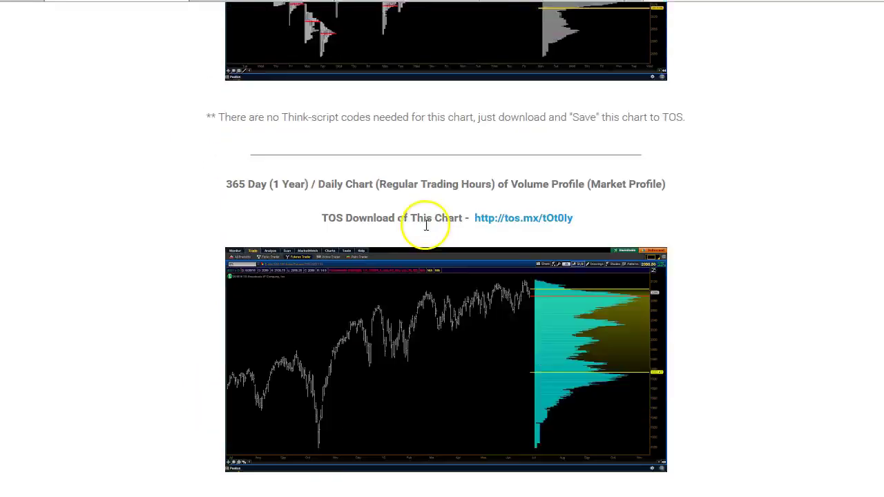
pyautogui.scroll(-2, 385, 276)
pyautogui.scroll(6, 509, 239)
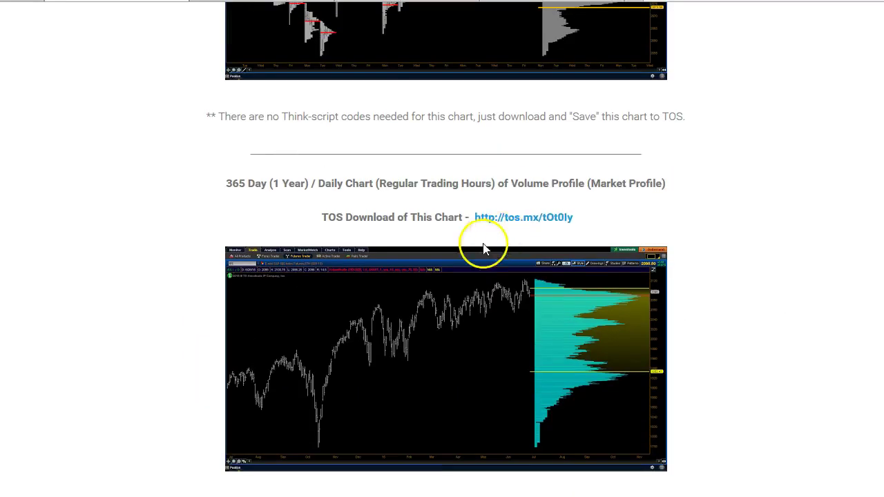
pyautogui.click(503, 218)
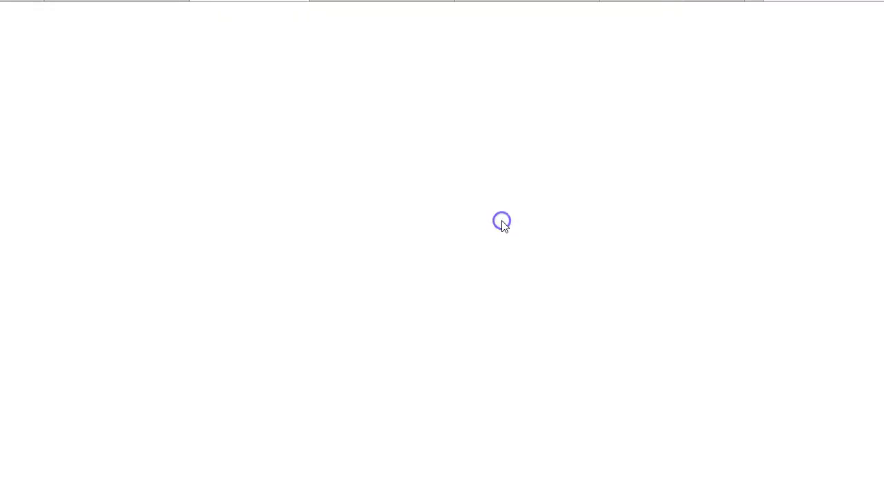
# - Cancel launching the tOt0ly chart as an external application and select its tos.mx link
pyautogui.click(232, 428)
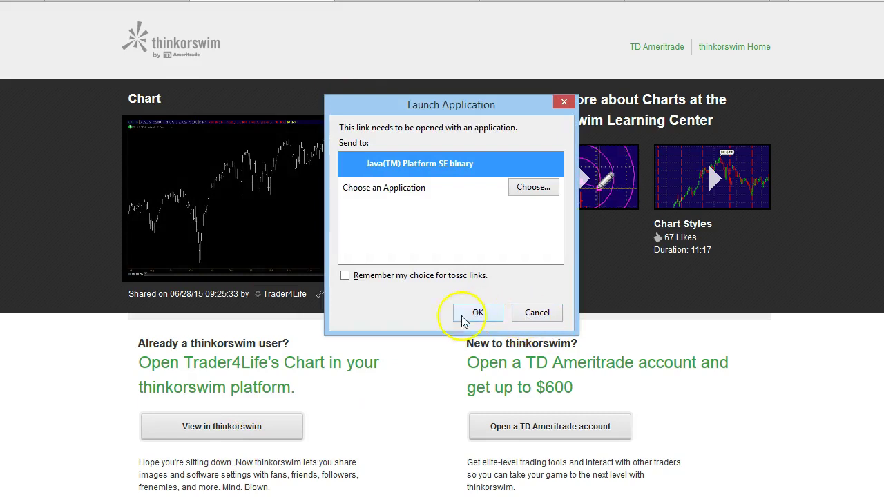
pyautogui.click(537, 312)
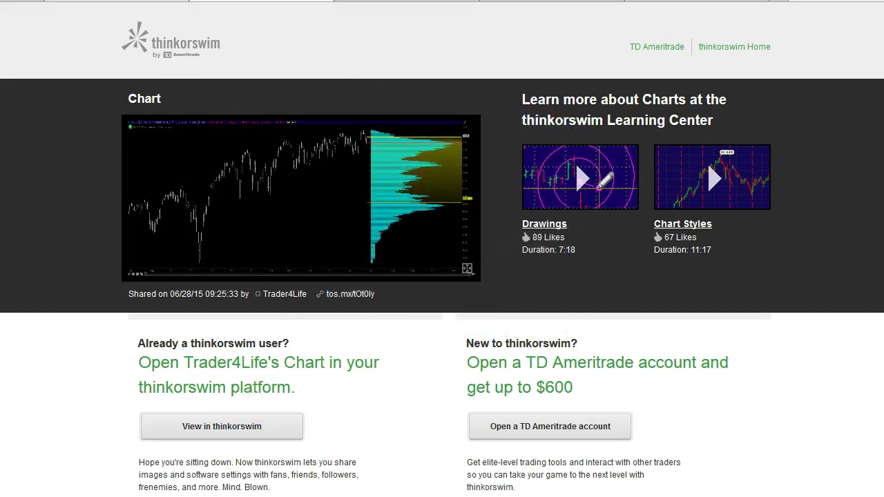
pyautogui.hotkey('alt', 'Left')
pyautogui.click(573, 218)
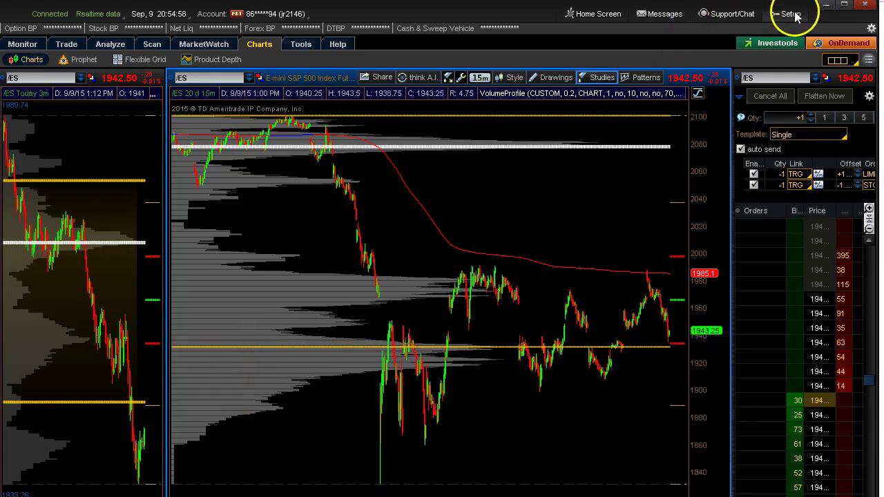
# - Import the shared tos.mx/tOt0ly daily volume-profile chart through Open shared item
pyautogui.click(785, 14)
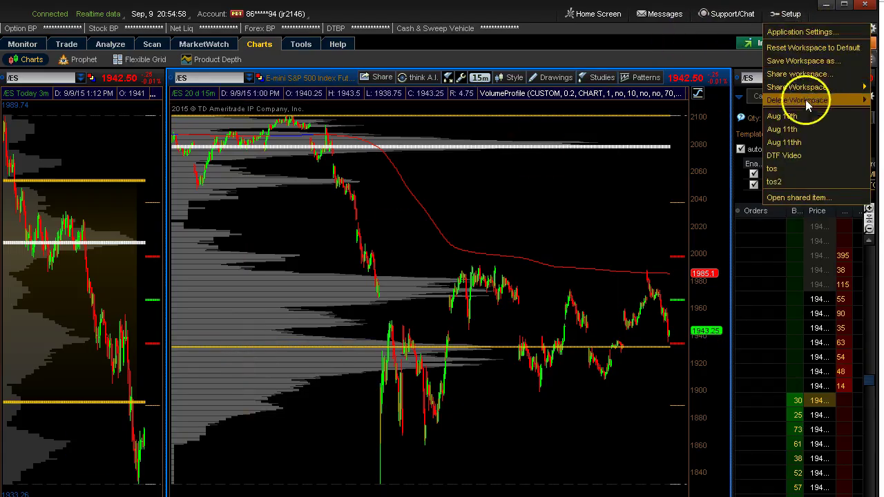
pyautogui.click(787, 199)
pyautogui.click(410, 205)
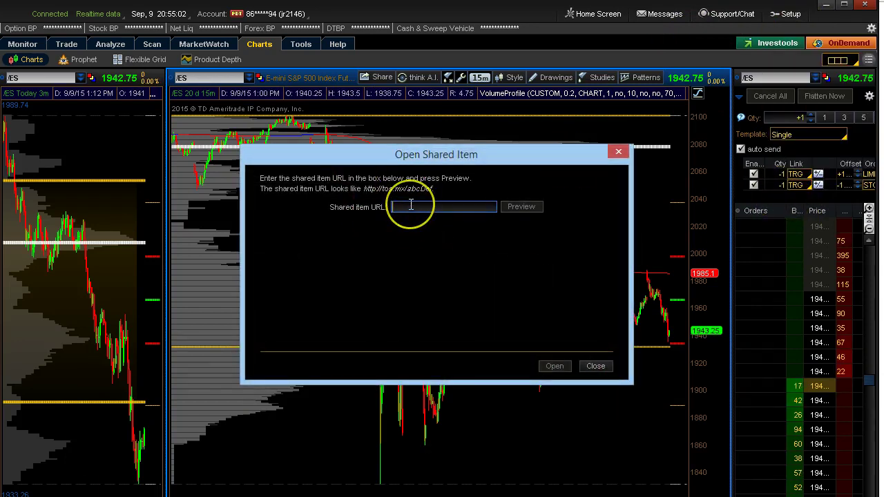
pyautogui.write('http://tos.mx/tOt0ly')
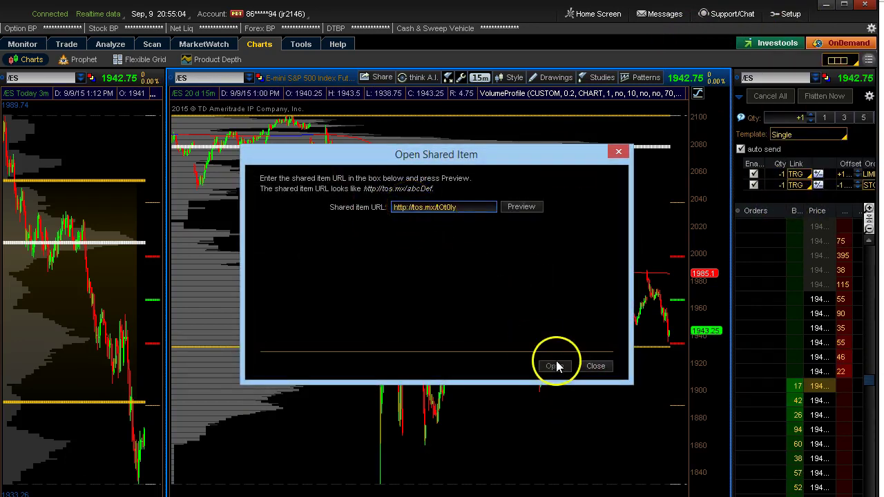
pyautogui.click(519, 207)
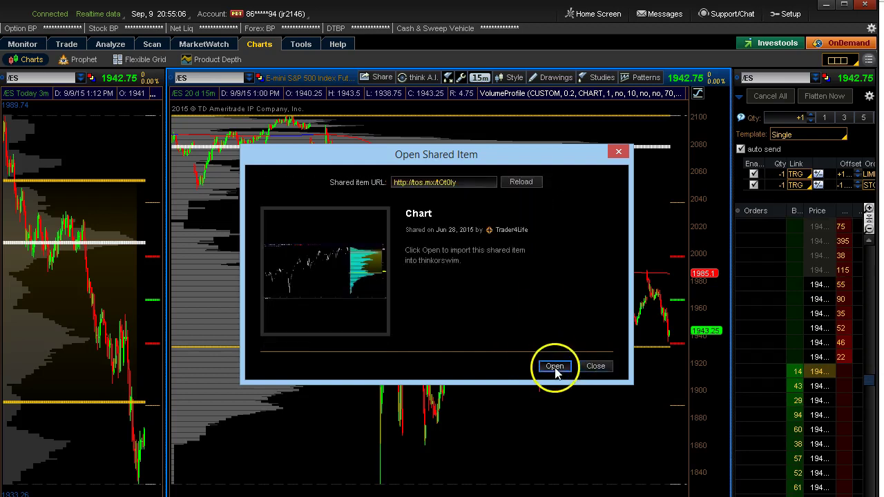
pyautogui.click(553, 366)
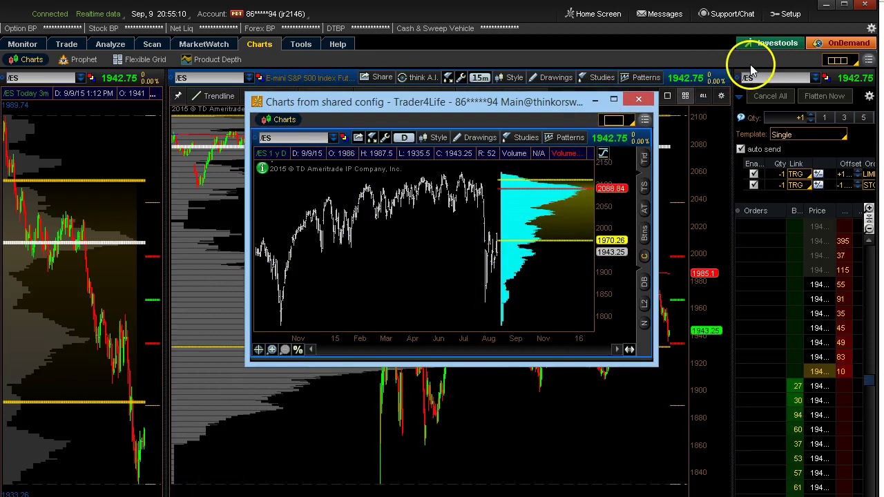
# - Start Save style on the shared chart, dismiss the prompt, and close the chart window
pyautogui.click(434, 138)
pyautogui.click(451, 364)
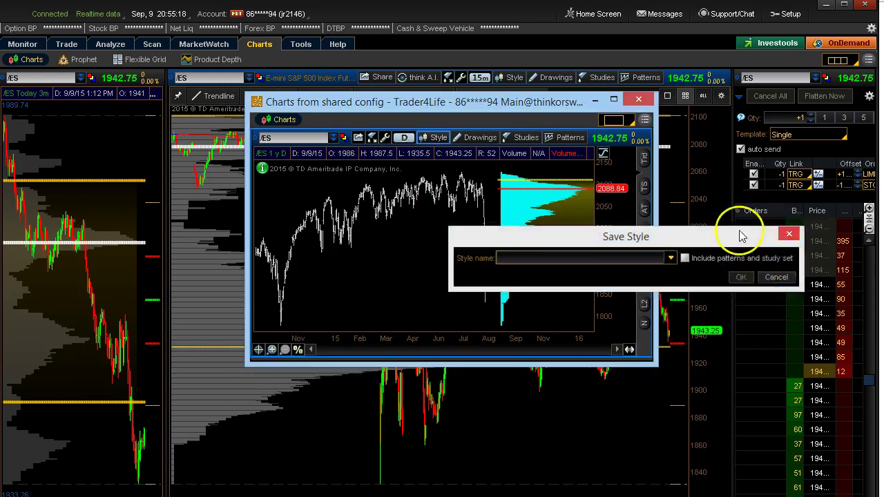
pyautogui.click(788, 234)
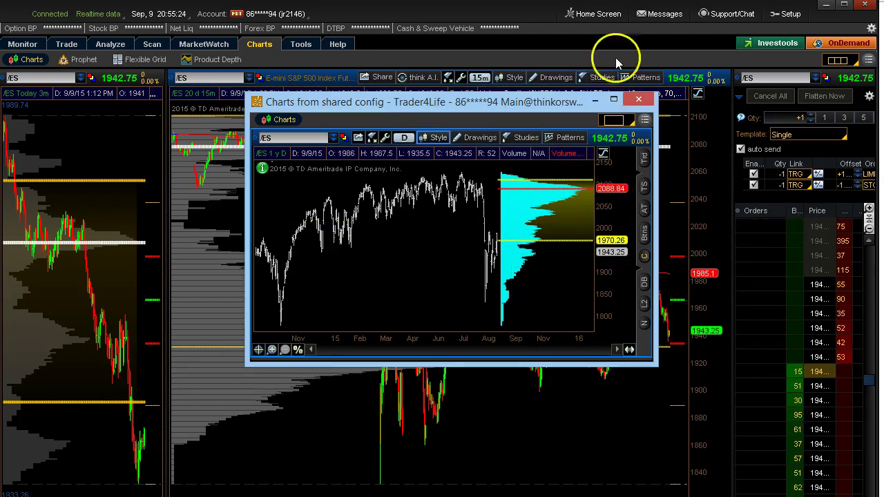
pyautogui.click(635, 103)
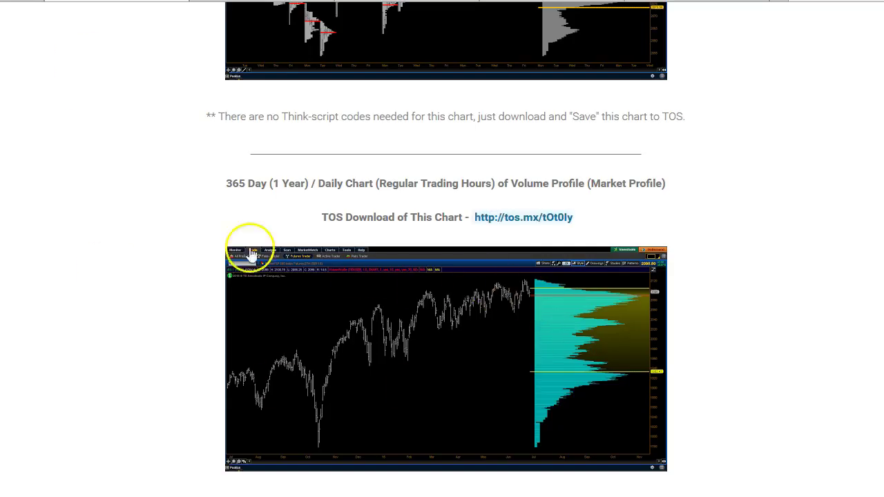
# - Scroll the blog page down to the 5 Day / 5 Minute chart section and its tos.mx link
pyautogui.scroll(-10, 170, 278)
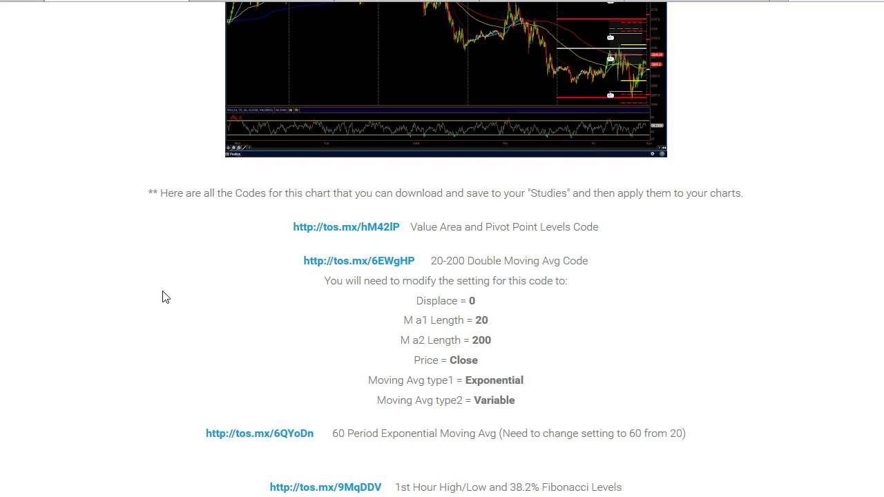
pyautogui.scroll(-6, 290, 205)
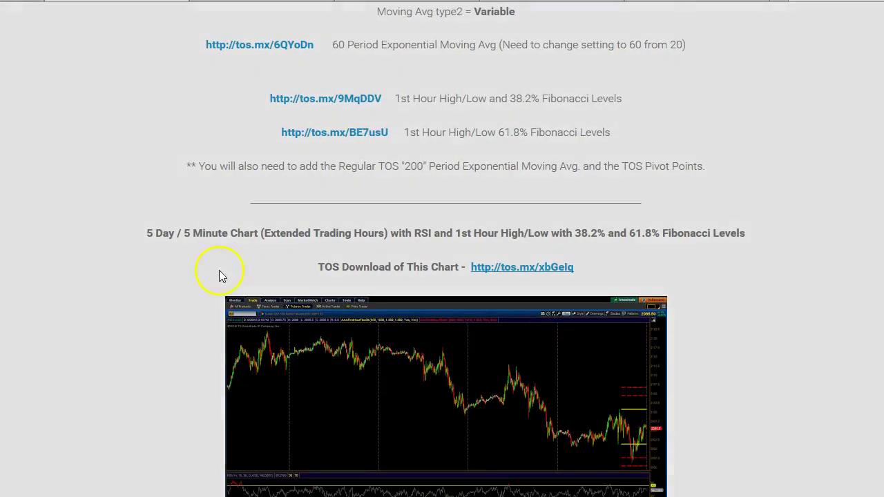